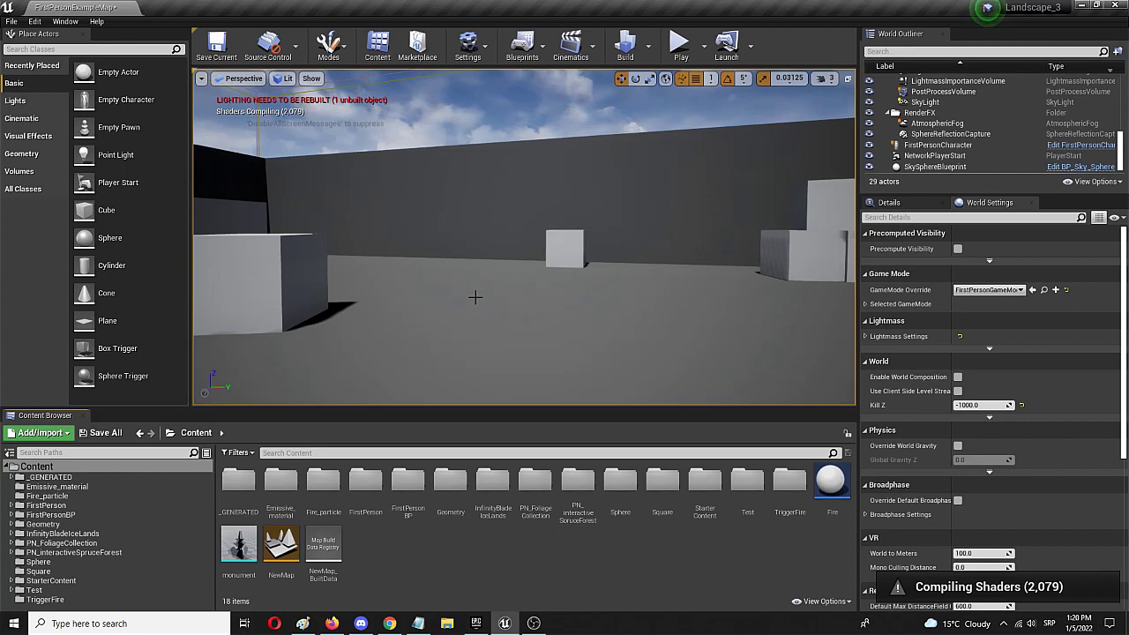
Create a Blueprint Class with Actor as its parent in the Content folder and name it RotatingBeam
right_click(391, 551)
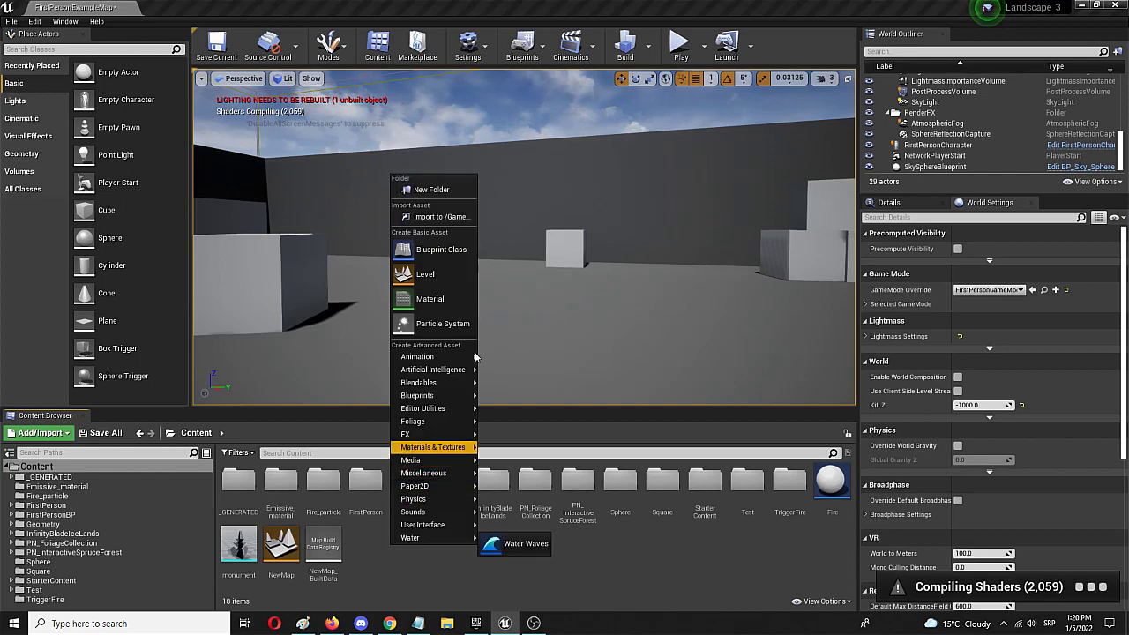
click(442, 251)
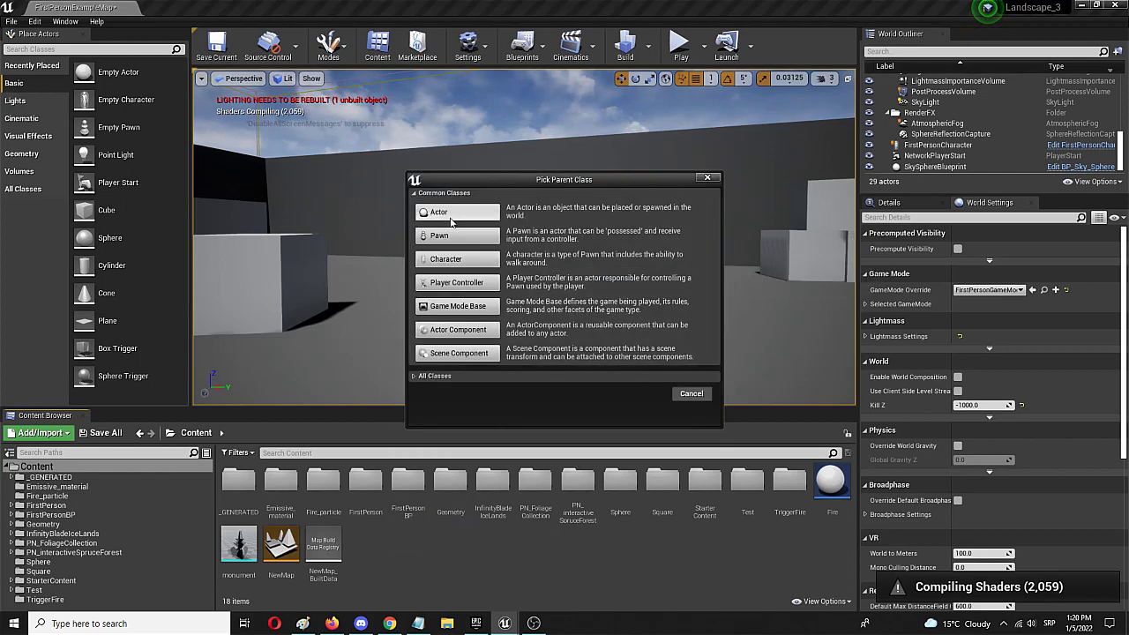
click(453, 218)
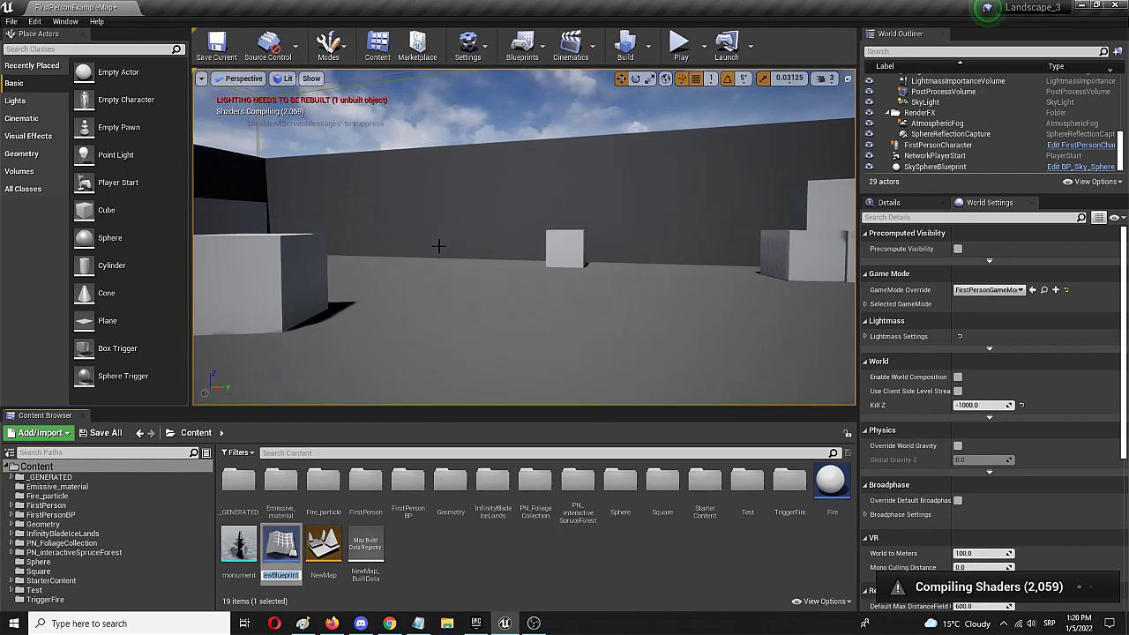
text(Rota)
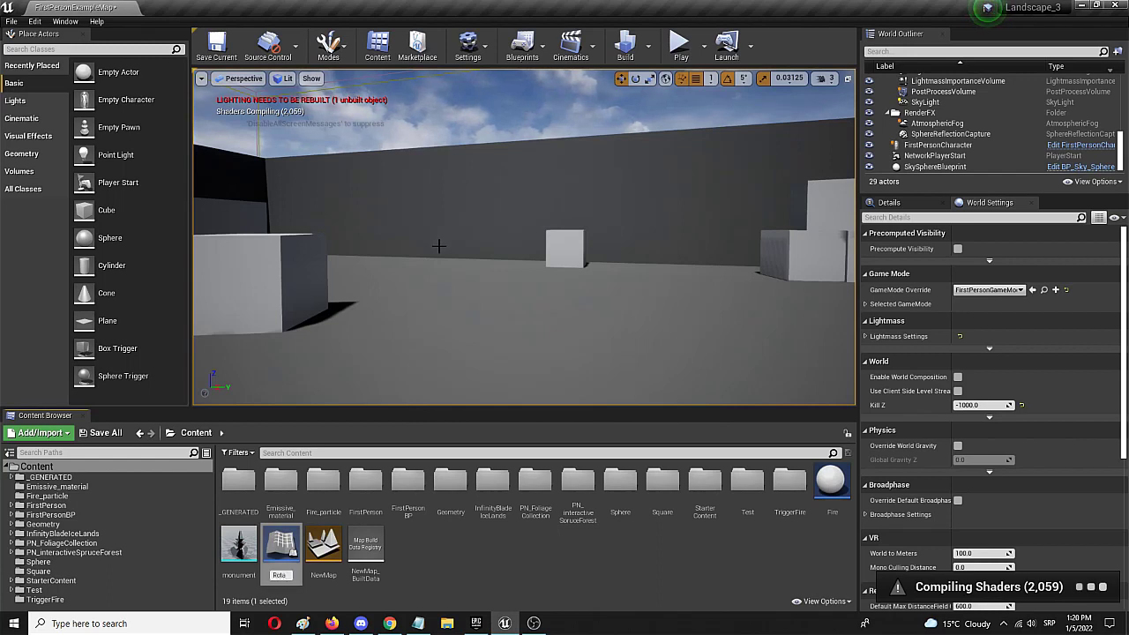
text(ting)
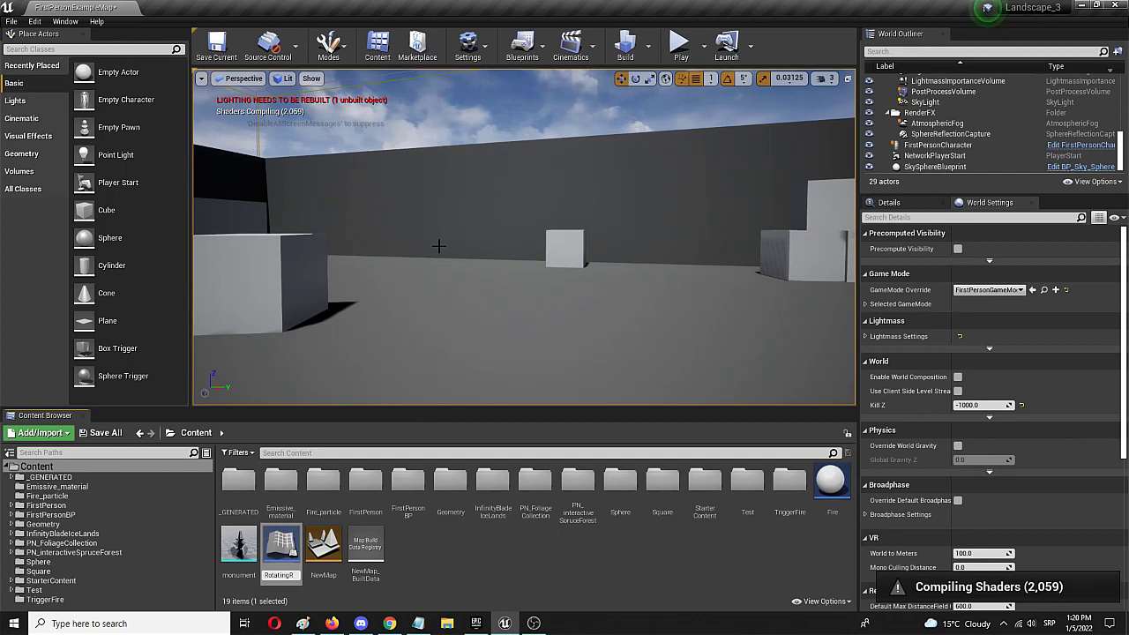
text(Be)
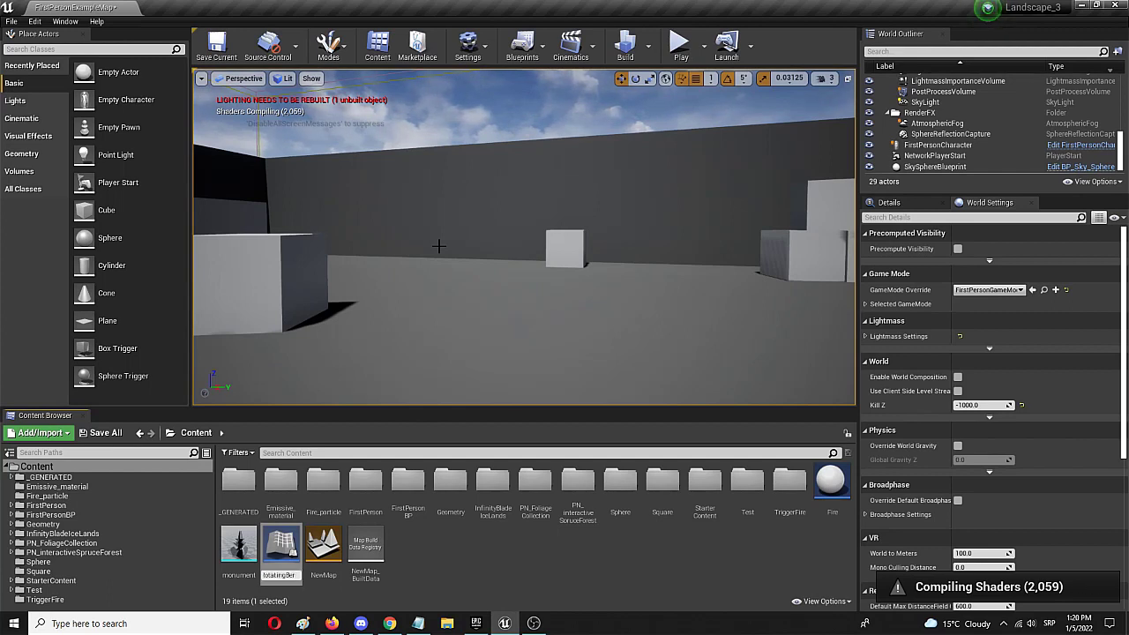
text(am)
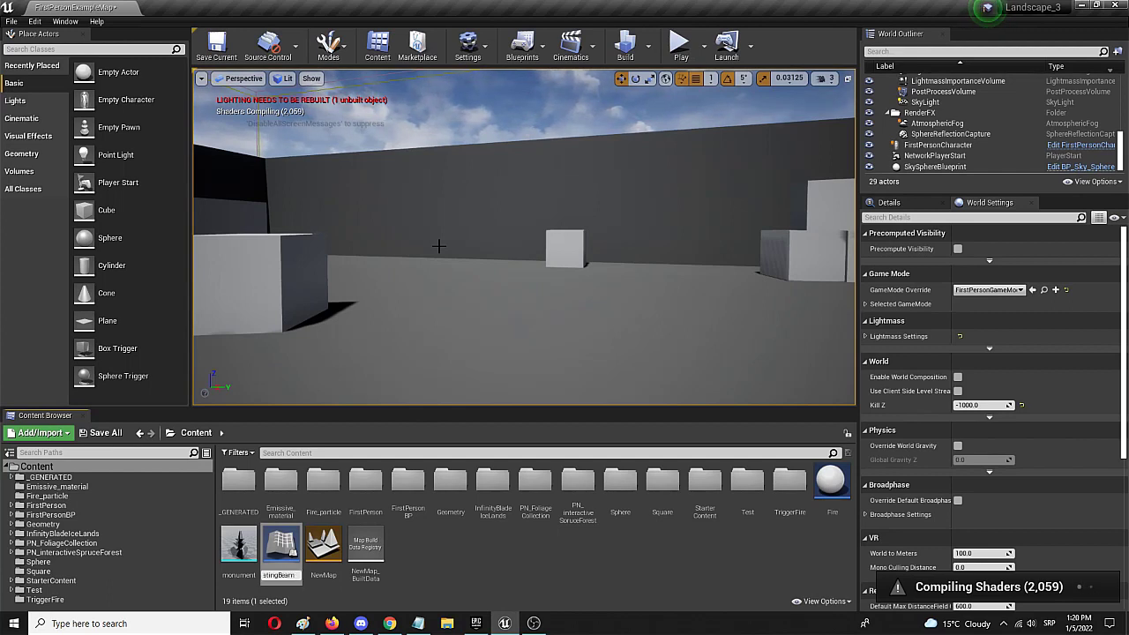
key(Return)
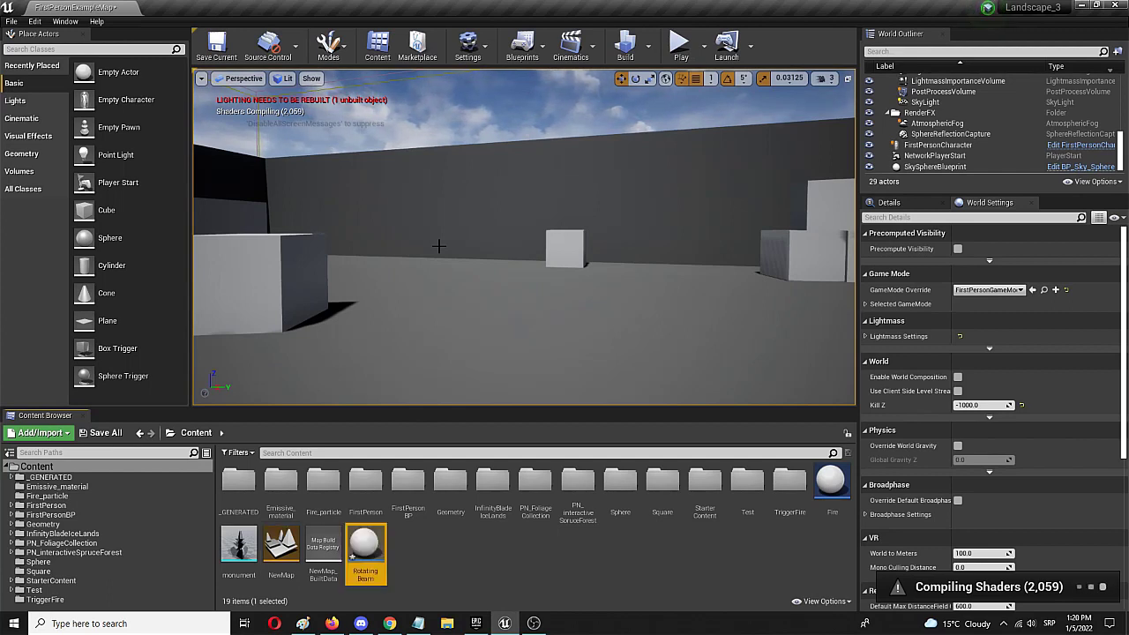
Open the RotatingBeam blueprint and add a Sphere Collision component under the default scene root
double_click(366, 540)
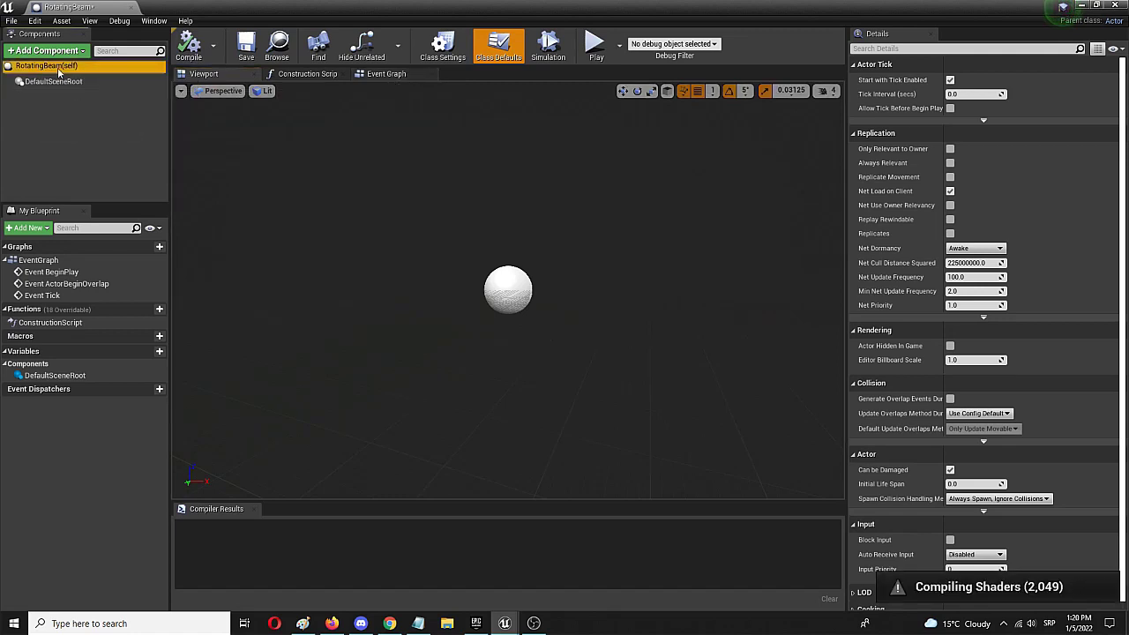
click(33, 52)
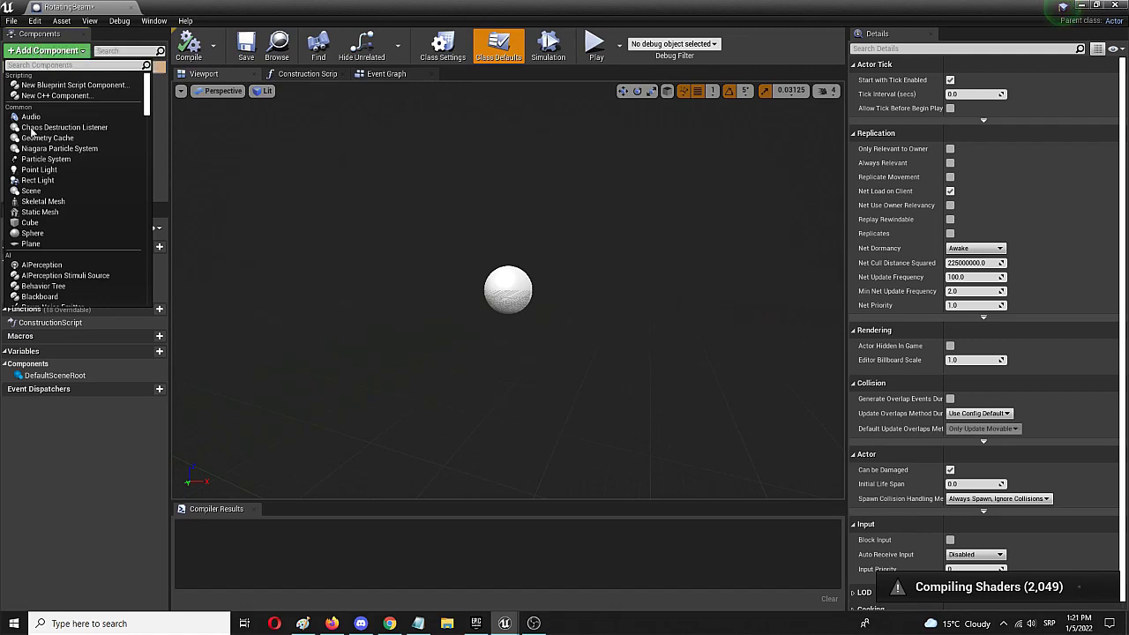
text(c)
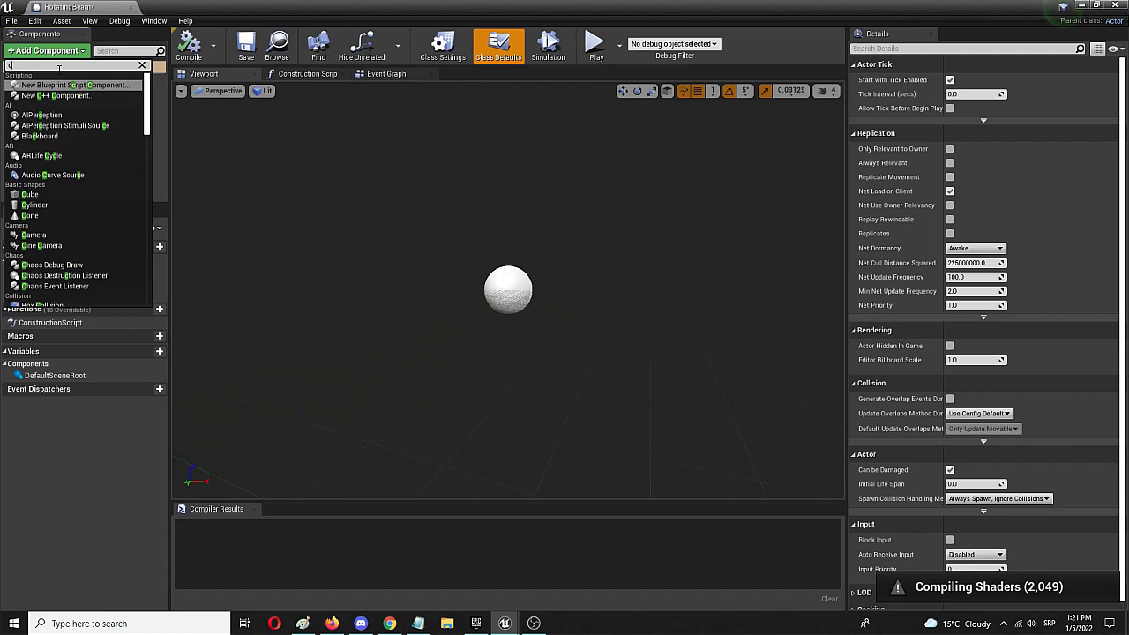
text(olli)
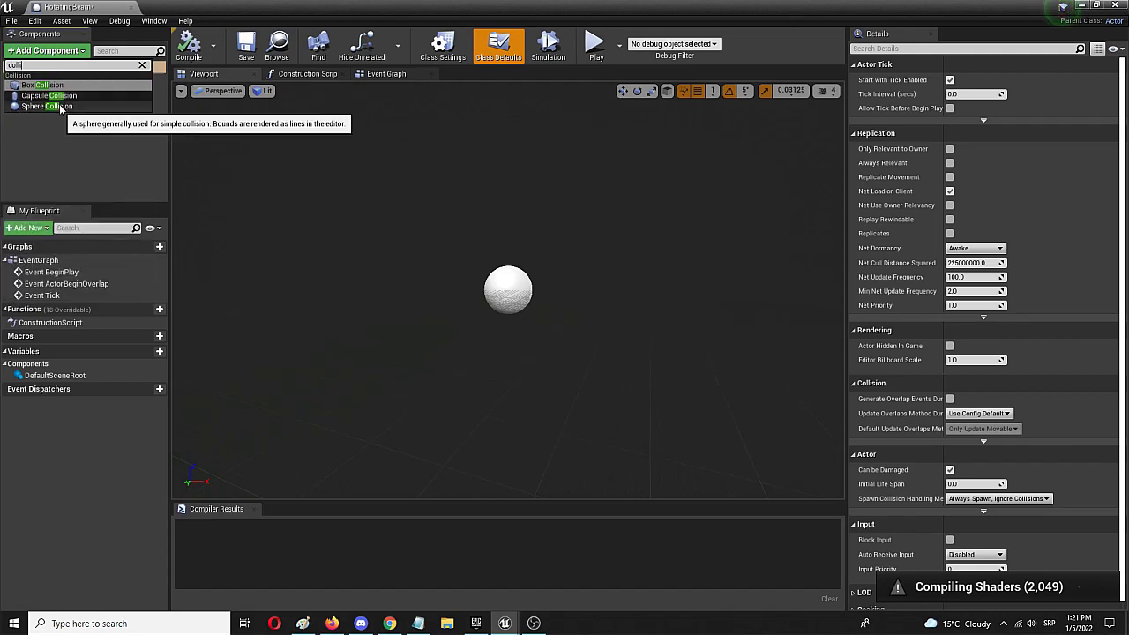
click(59, 106)
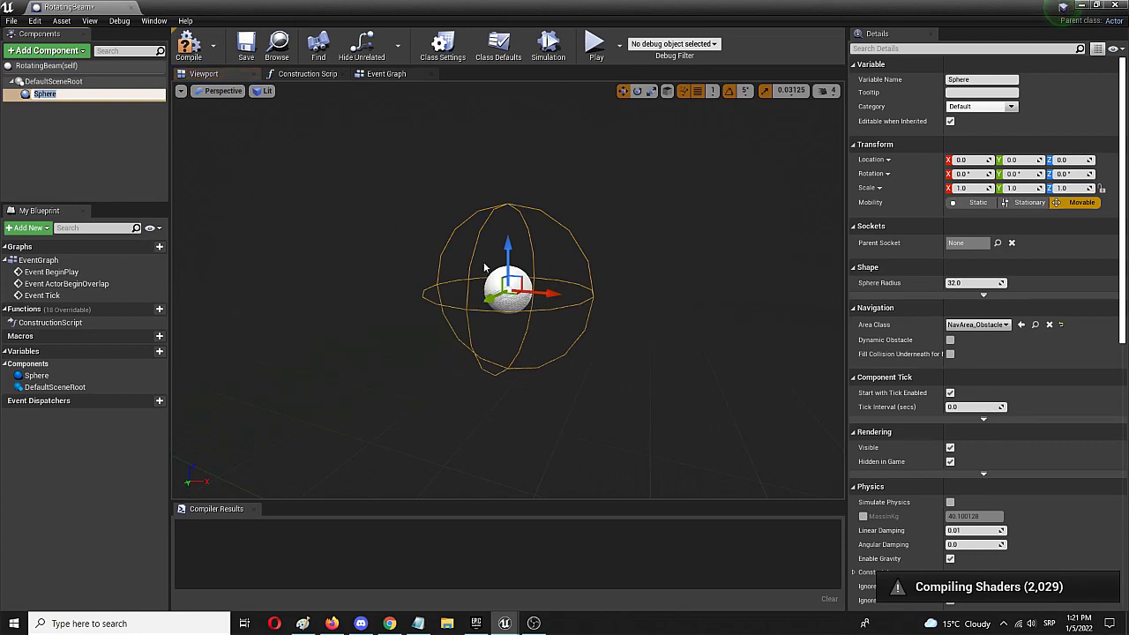
click(57, 128)
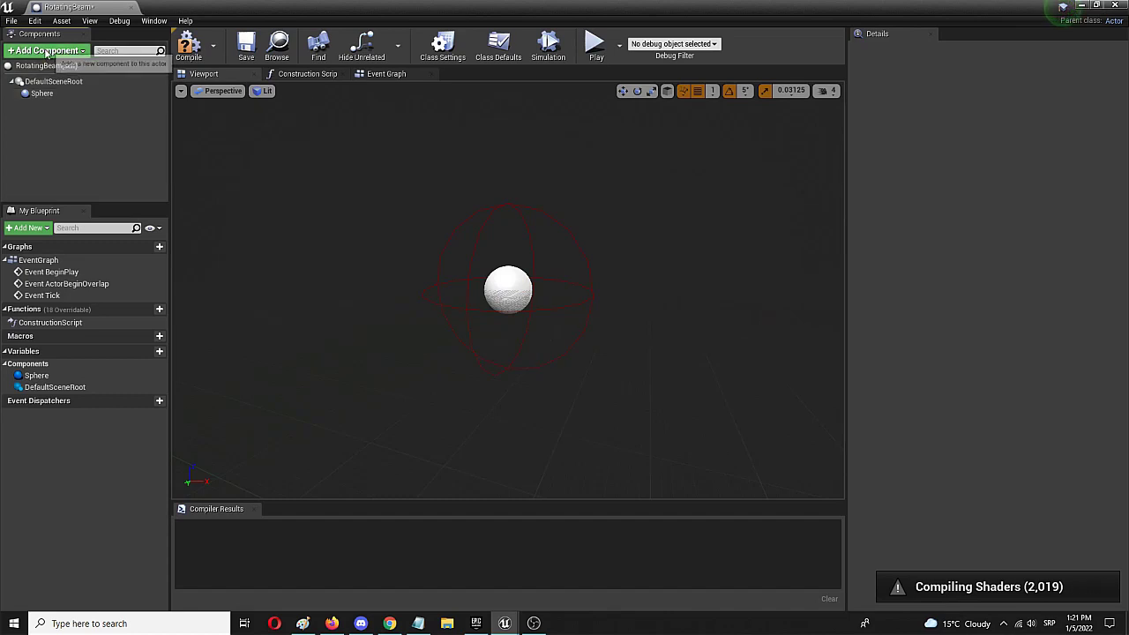
Add a Cube component as a child of the Sphere collision and name it "we"
click(44, 94)
click(48, 50)
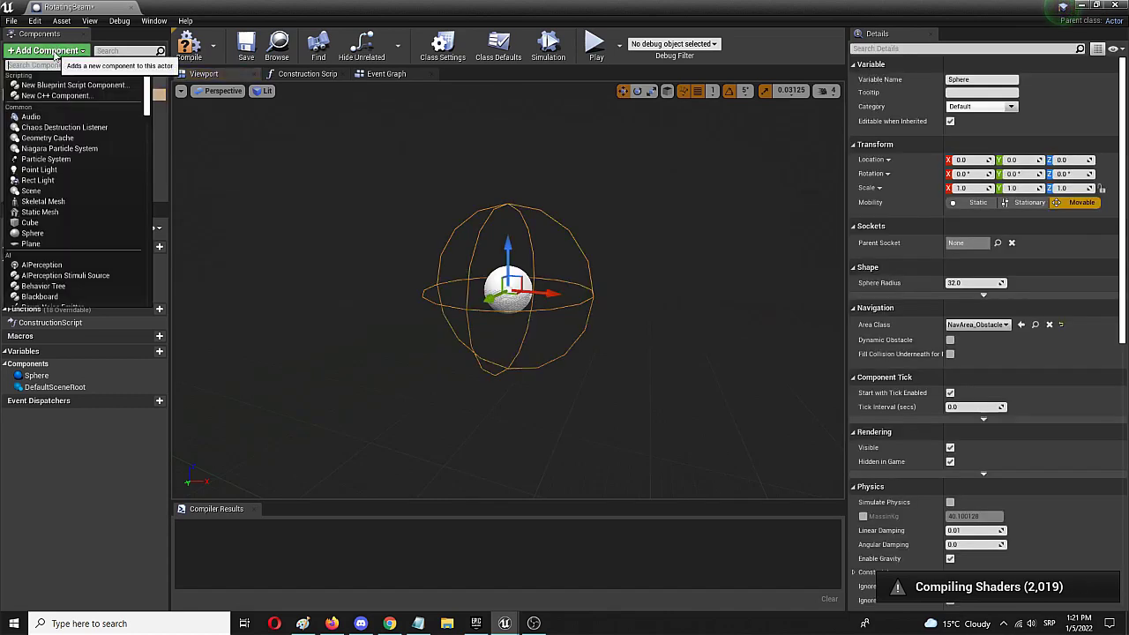
text(cub)
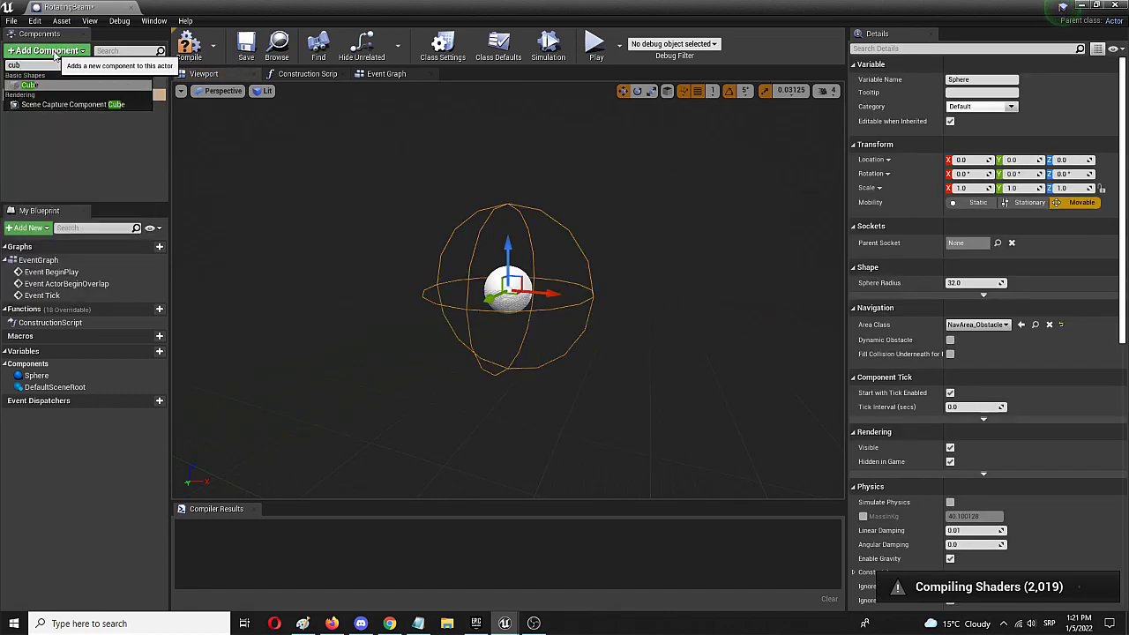
click(35, 85)
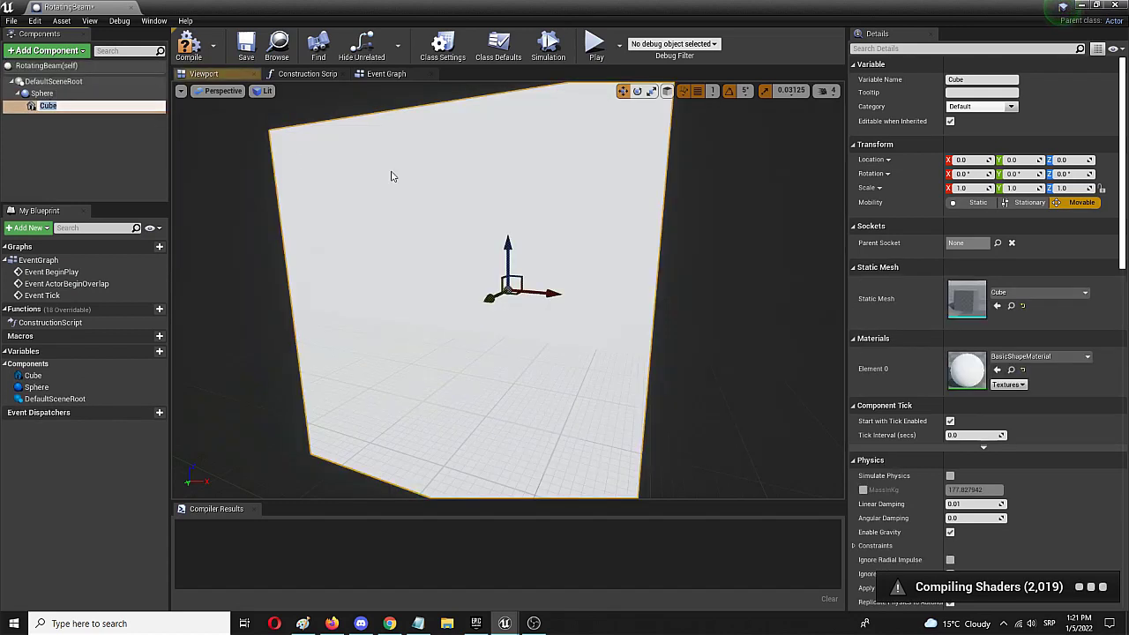
scroll(529, 190, down, 5)
scroll(574, 225, up, 2)
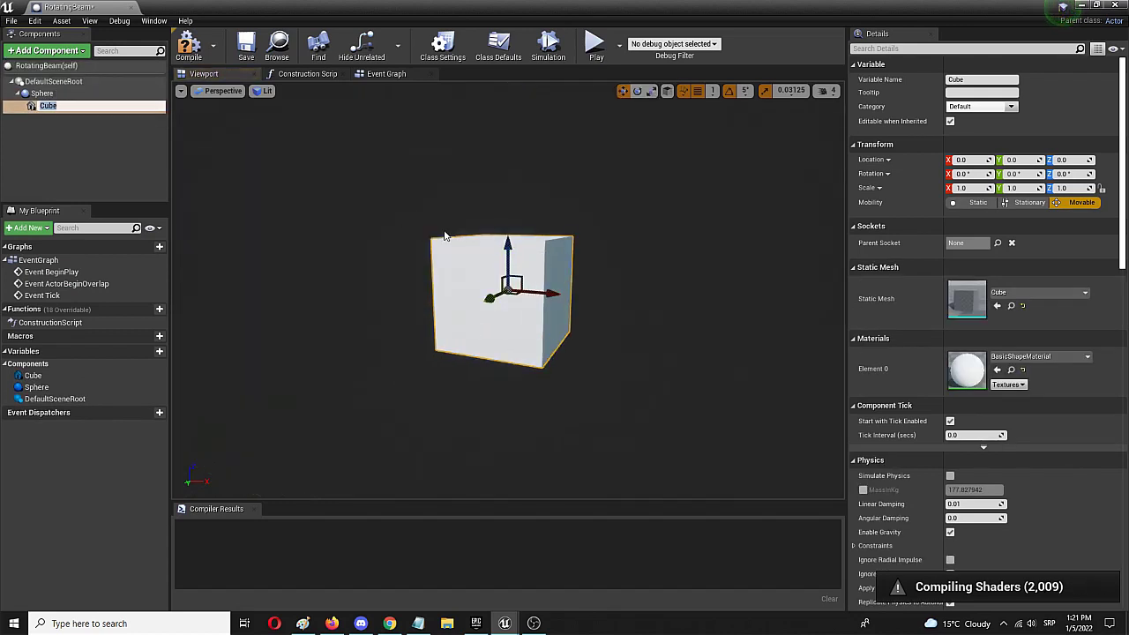
text(we)
click(525, 268)
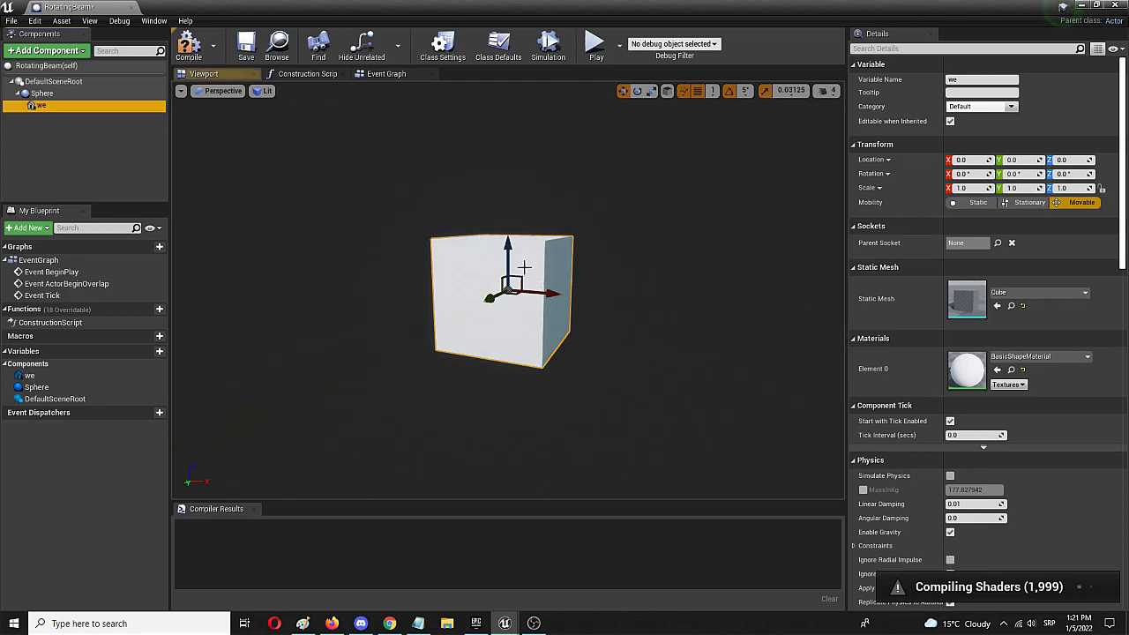
click(539, 306)
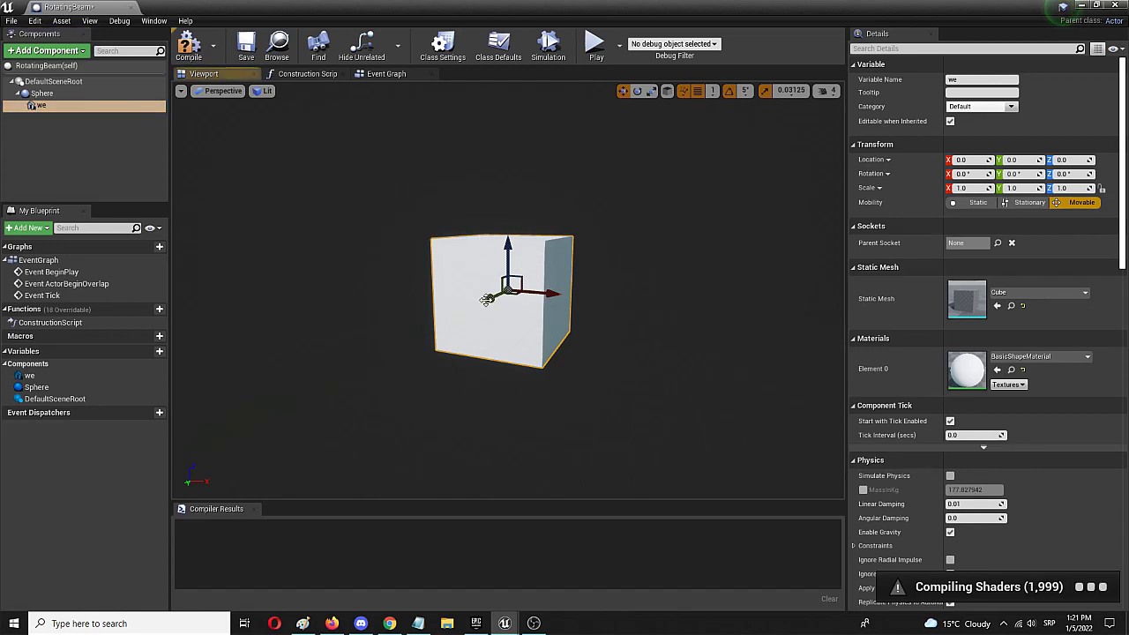
Scale the cube into a thin upright beam of about 0.09375 in X, 0.125 in Y and 0.53125 in Z
key(e)
key(r)
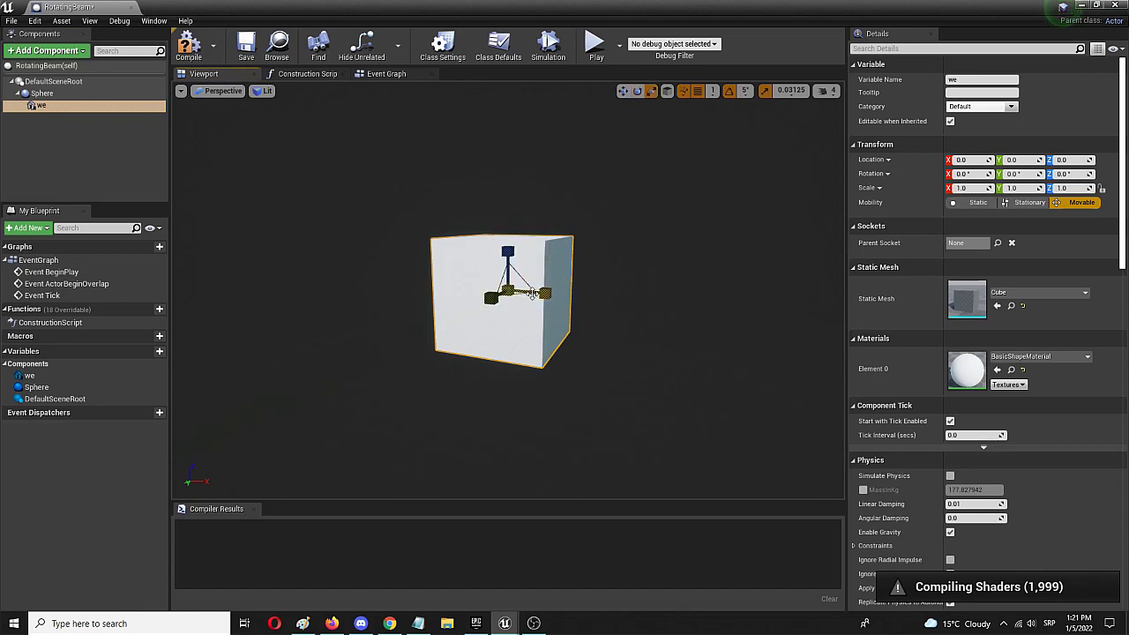
drag(484, 297, 524, 253)
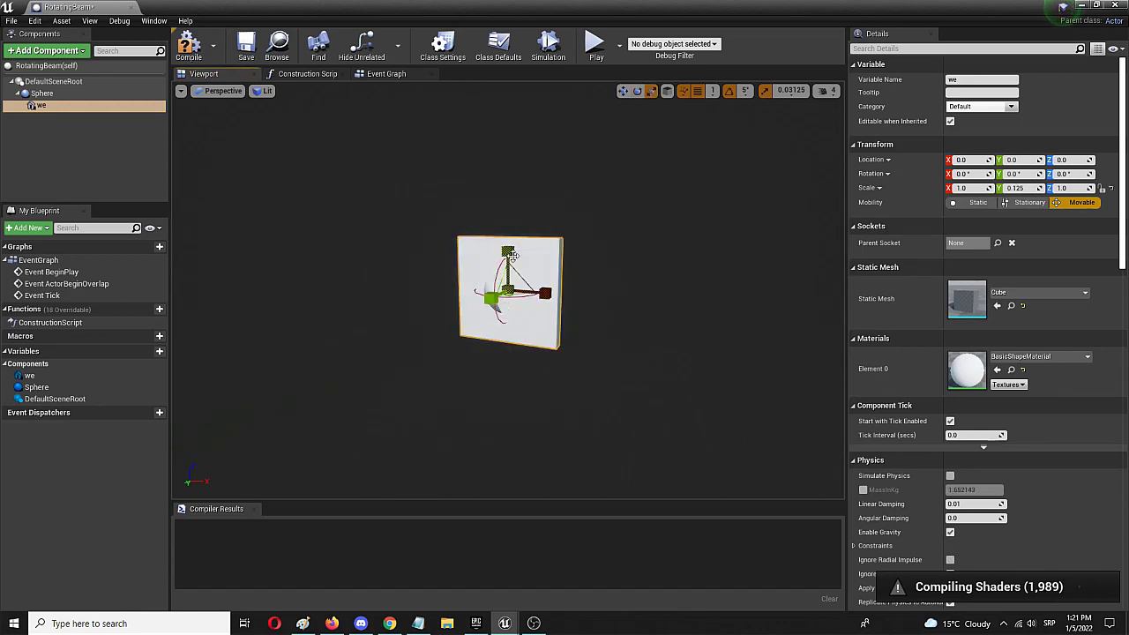
drag(545, 293, 521, 294)
drag(507, 252, 507, 265)
scroll(588, 300, up, 2)
scroll(588, 299, down, 2)
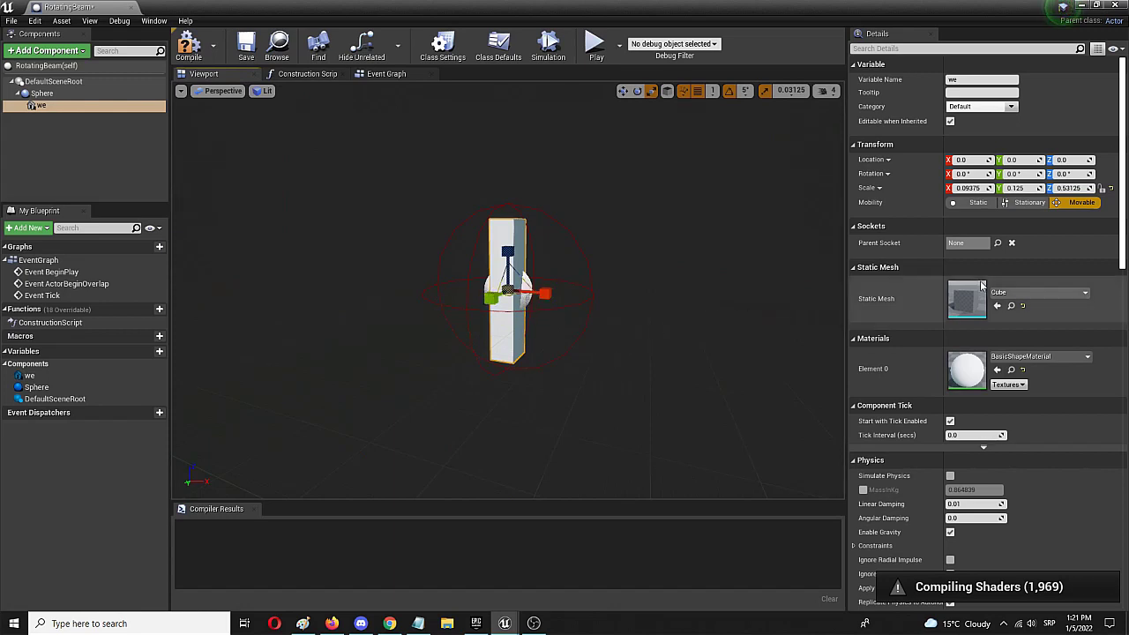
Assign the M_Metal_Brushed_Nickel material to the beam's Element 0, and compile and save the blueprint
click(1043, 357)
scroll(1051, 259, down, 6)
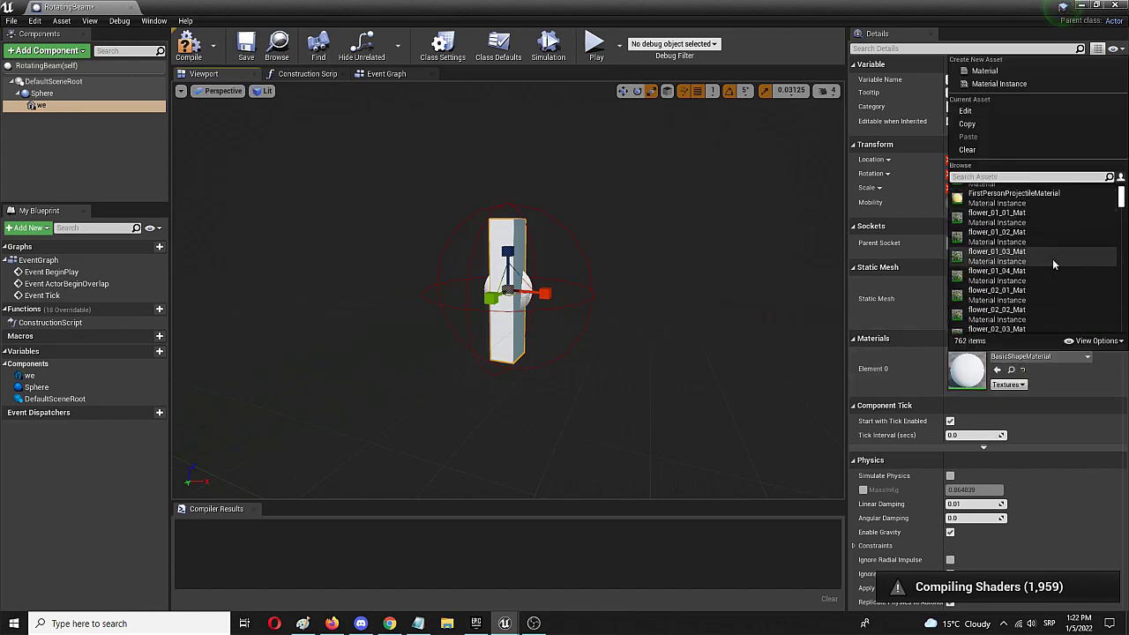
scroll(1051, 260, up, 1)
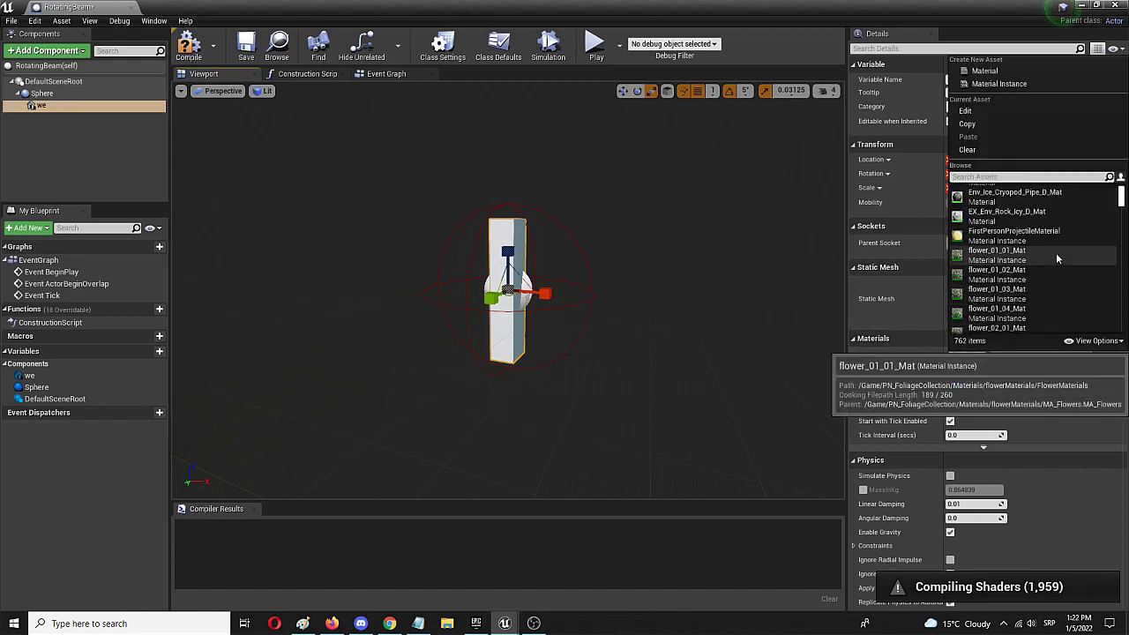
scroll(1045, 254, down, 3)
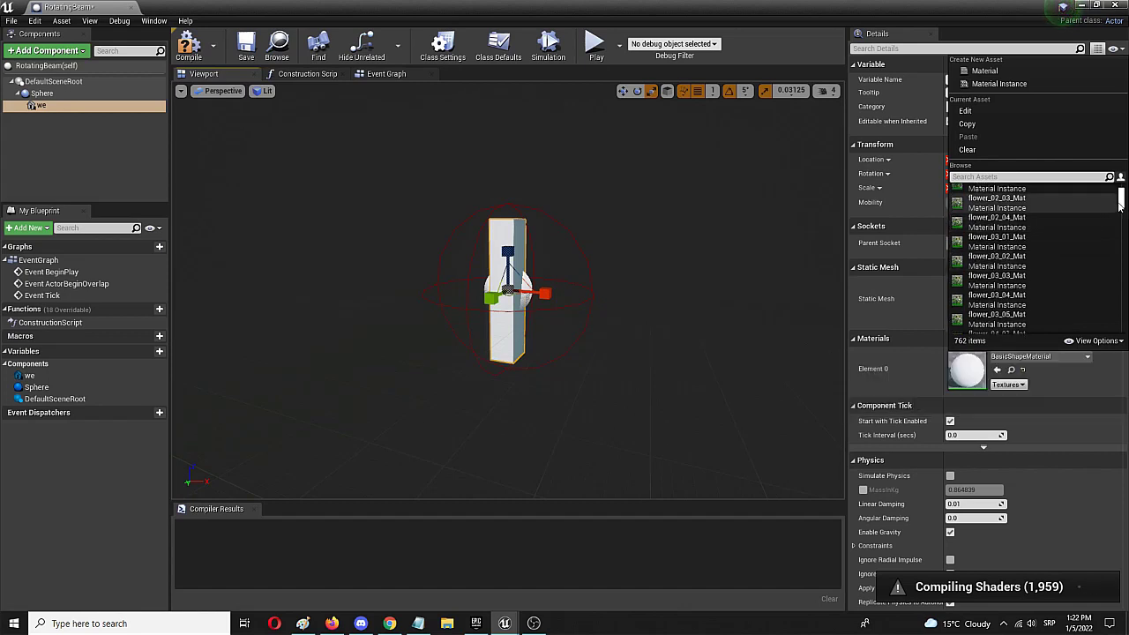
drag(1122, 205, 1122, 322)
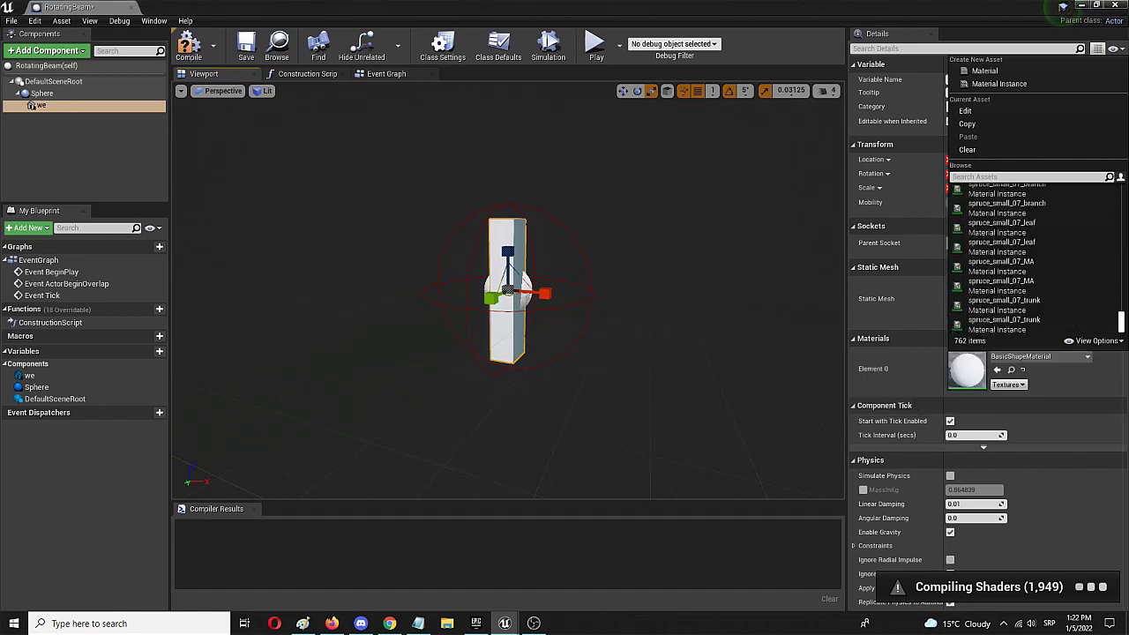
click(1004, 178)
text(metal)
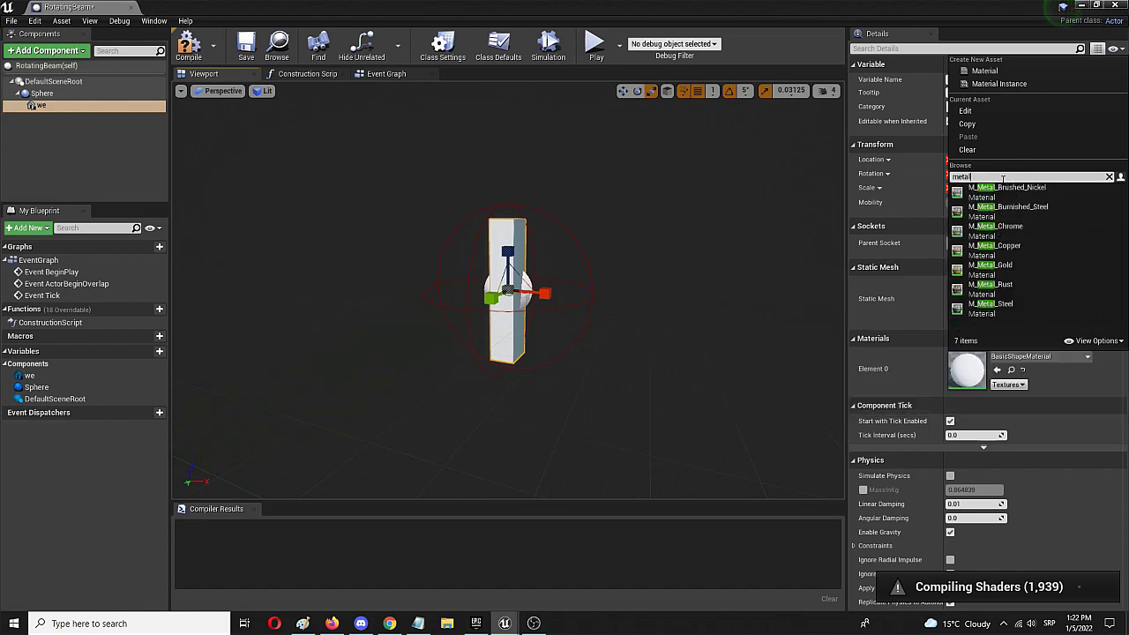
click(1038, 188)
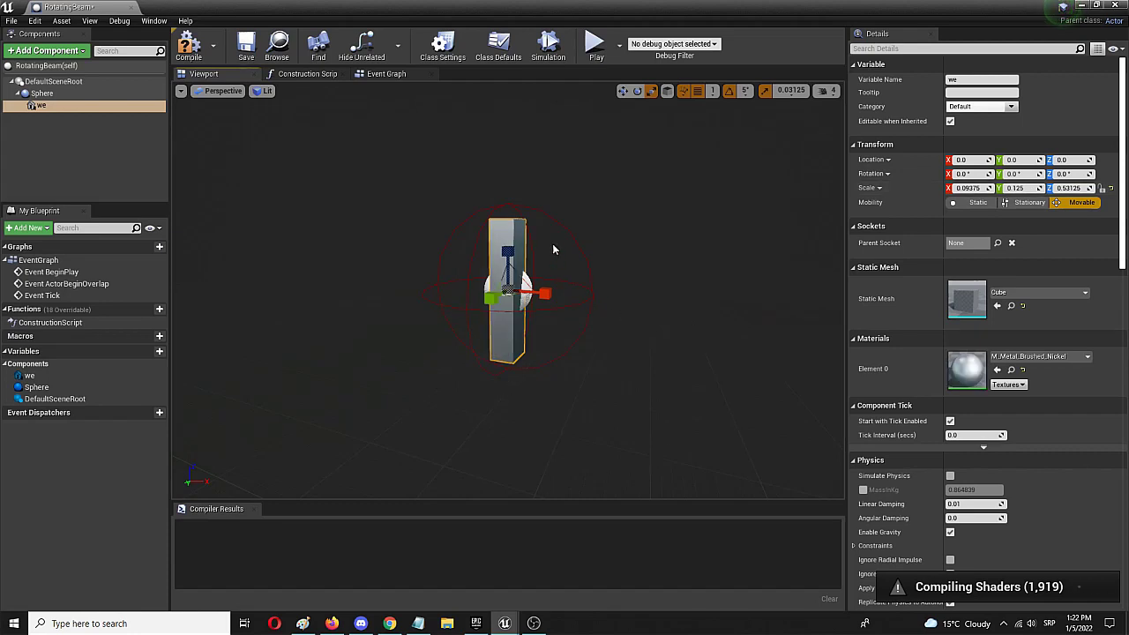
click(188, 44)
click(246, 44)
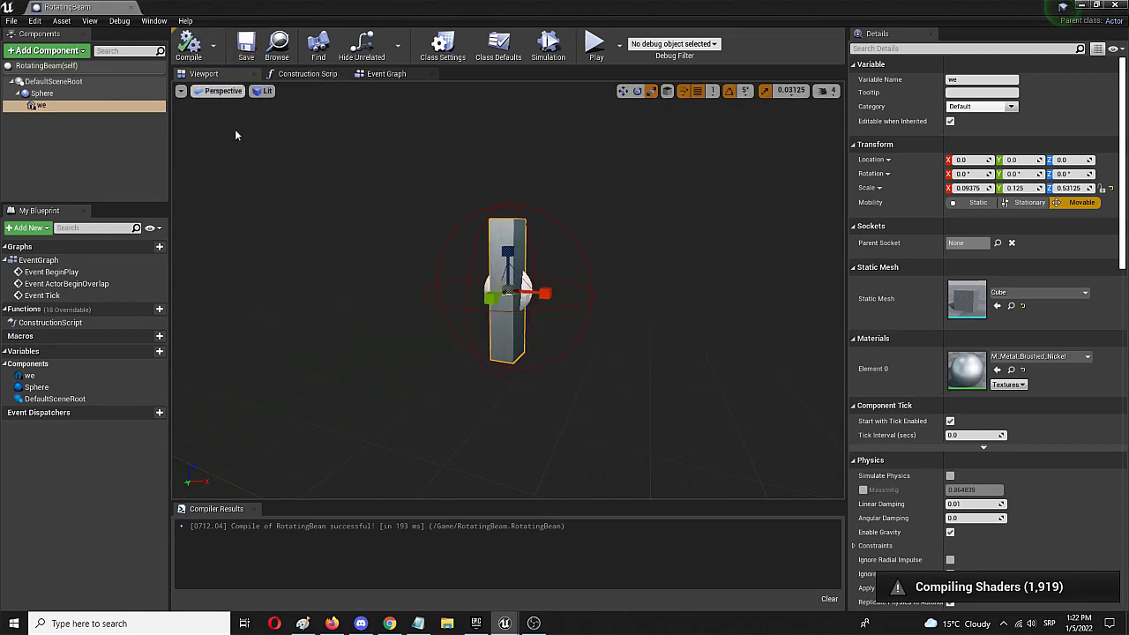
Delete the default BeginPlay, ActorBeginOverlap and Tick event nodes from the RotatingBeam event graph
click(388, 76)
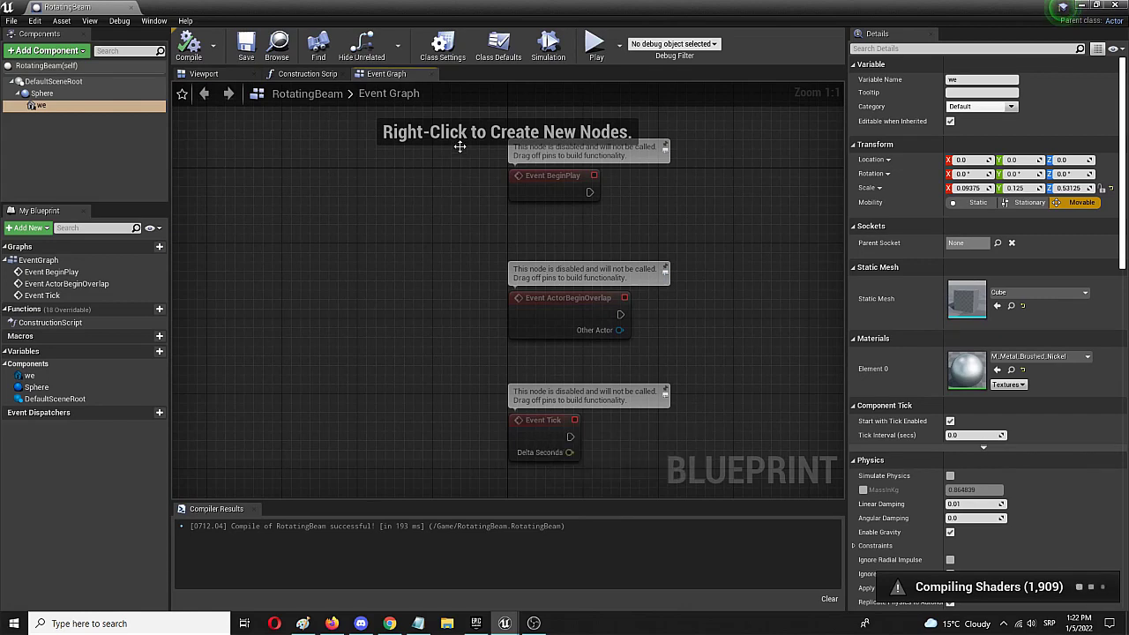
drag(460, 144, 679, 452)
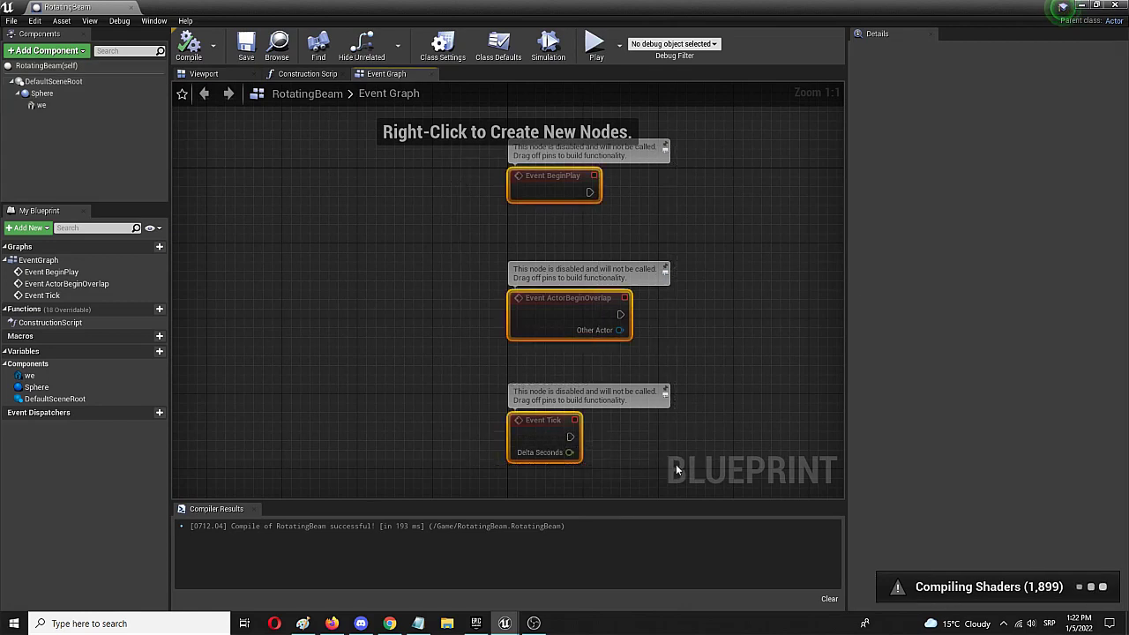
key(Delete)
Add a new Event Tick node to the empty RotatingBeam event graph
right_click(327, 247)
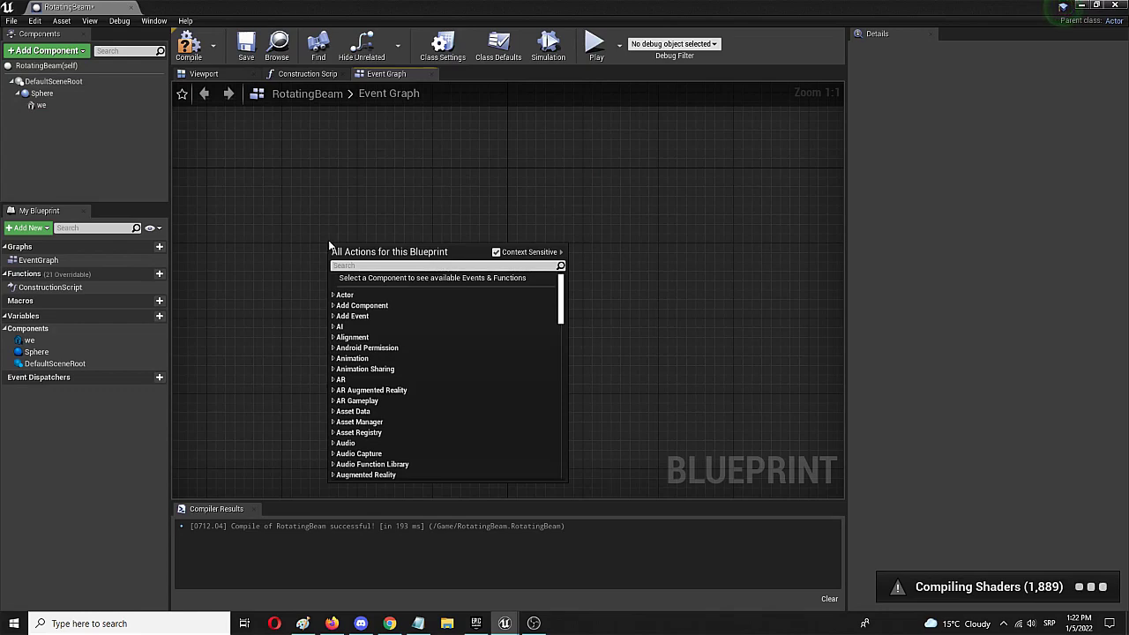
text(add even ti)
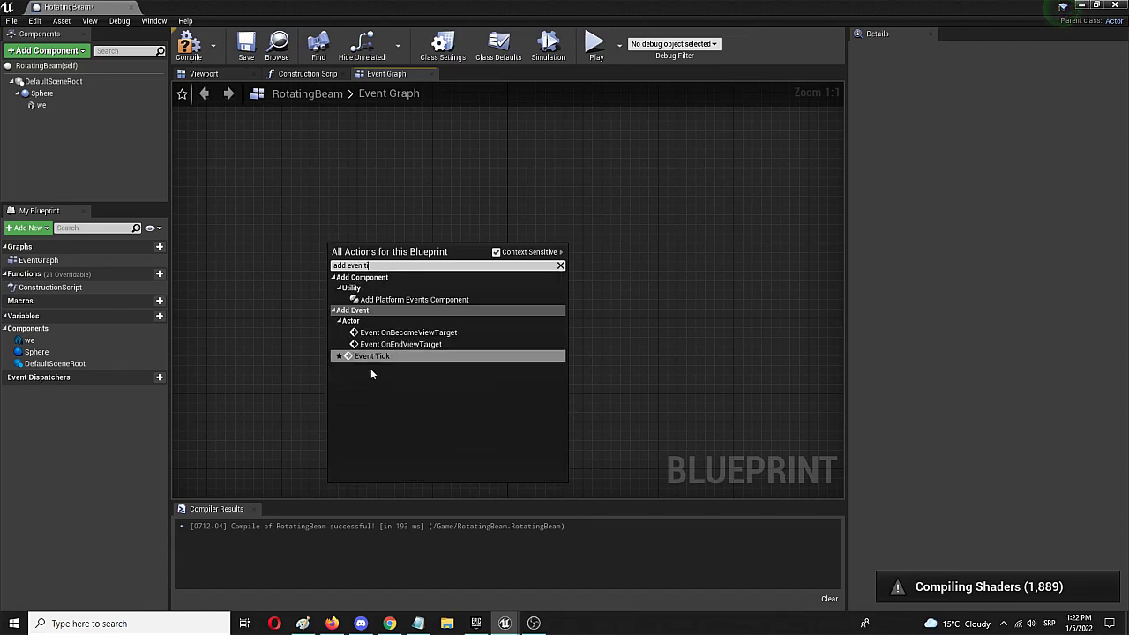
click(367, 355)
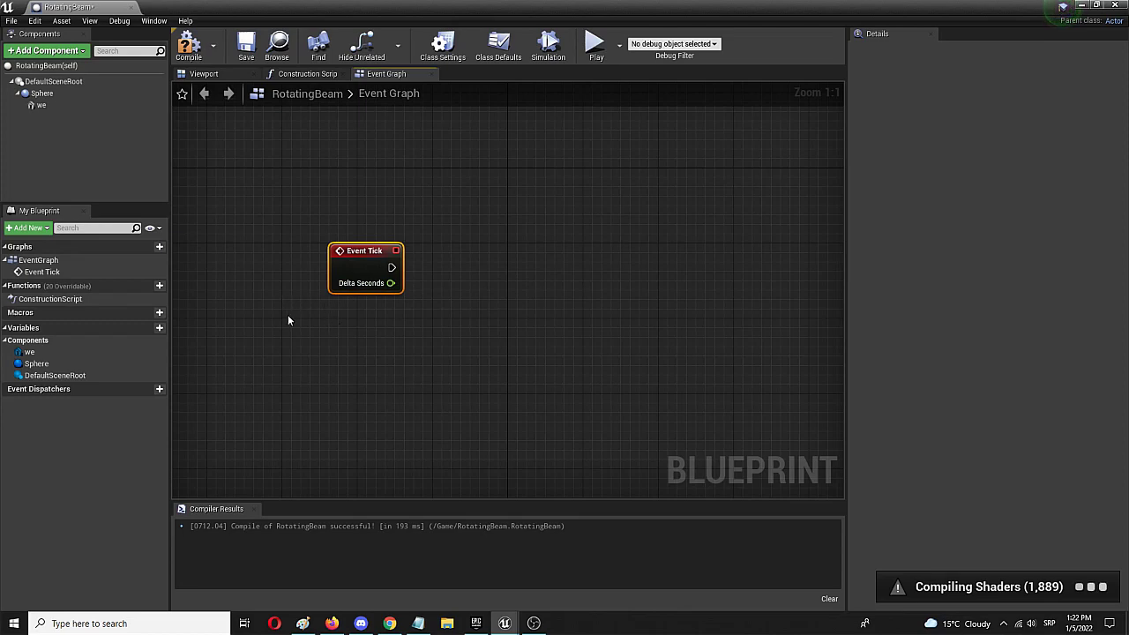
Add an AddActorLocalRotation node executed from Event Tick and align it level with the event node
click(405, 268)
drag(395, 269, 394, 270)
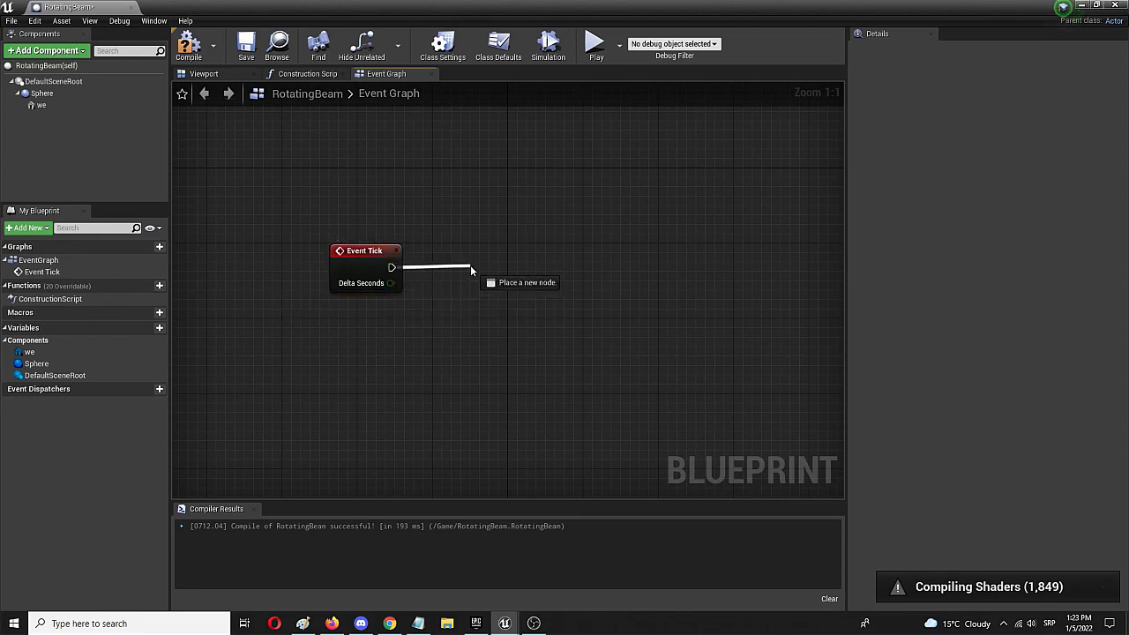
drag(471, 269, 470, 269)
text(add actor local)
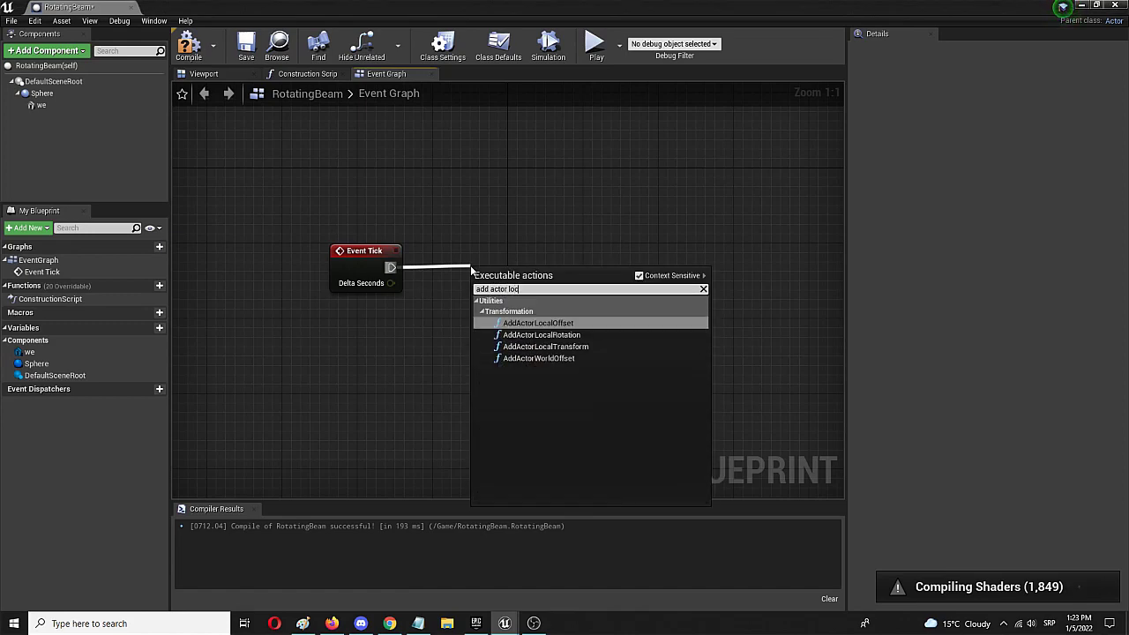
click(522, 336)
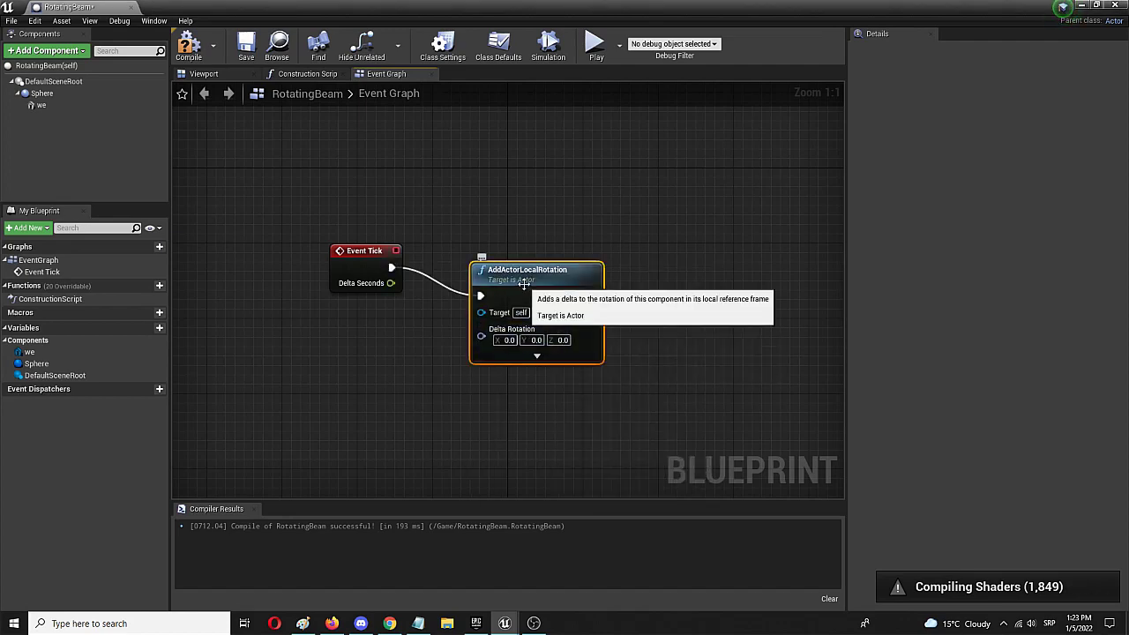
drag(524, 283, 527, 254)
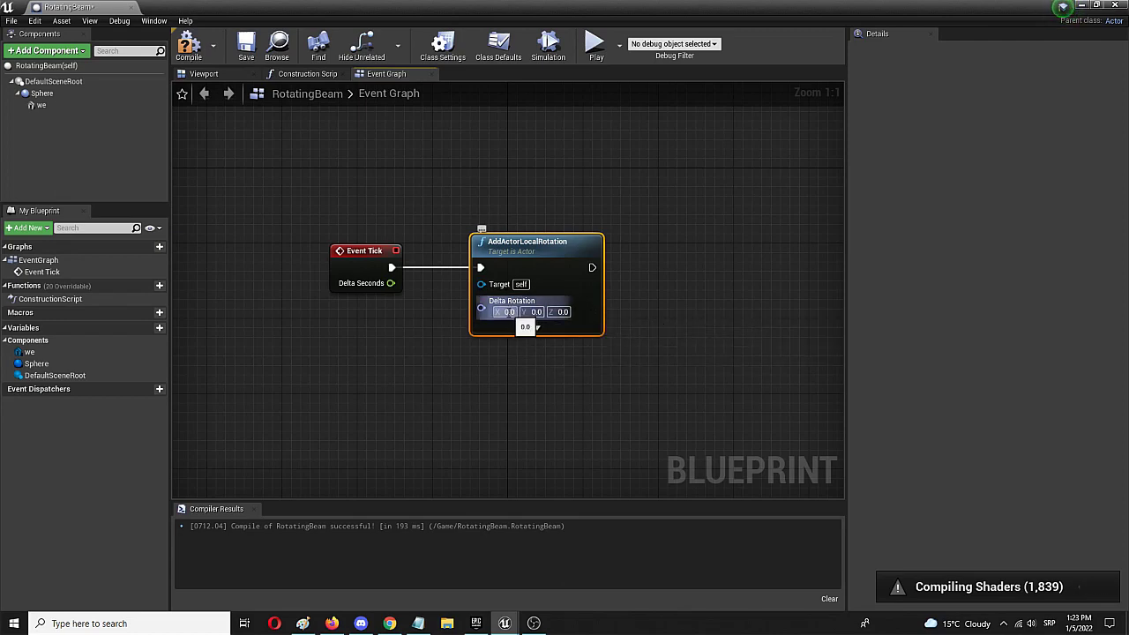
Set the AddActorLocalRotation node's Delta Rotation X to 1.0, and compile and save the blueprint
text(1)
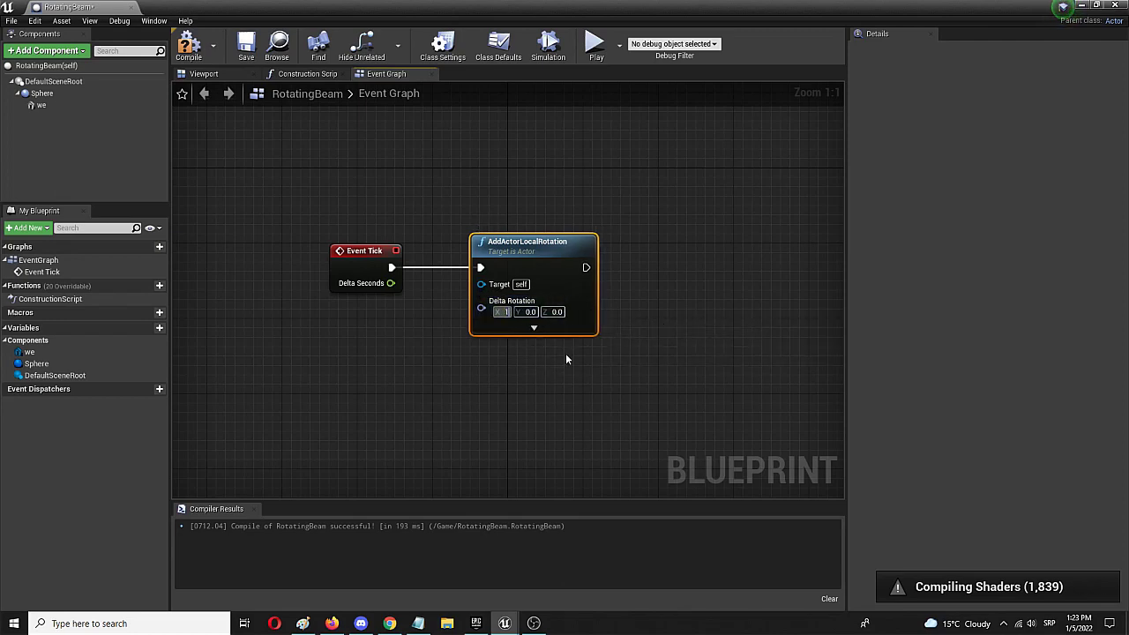
click(498, 352)
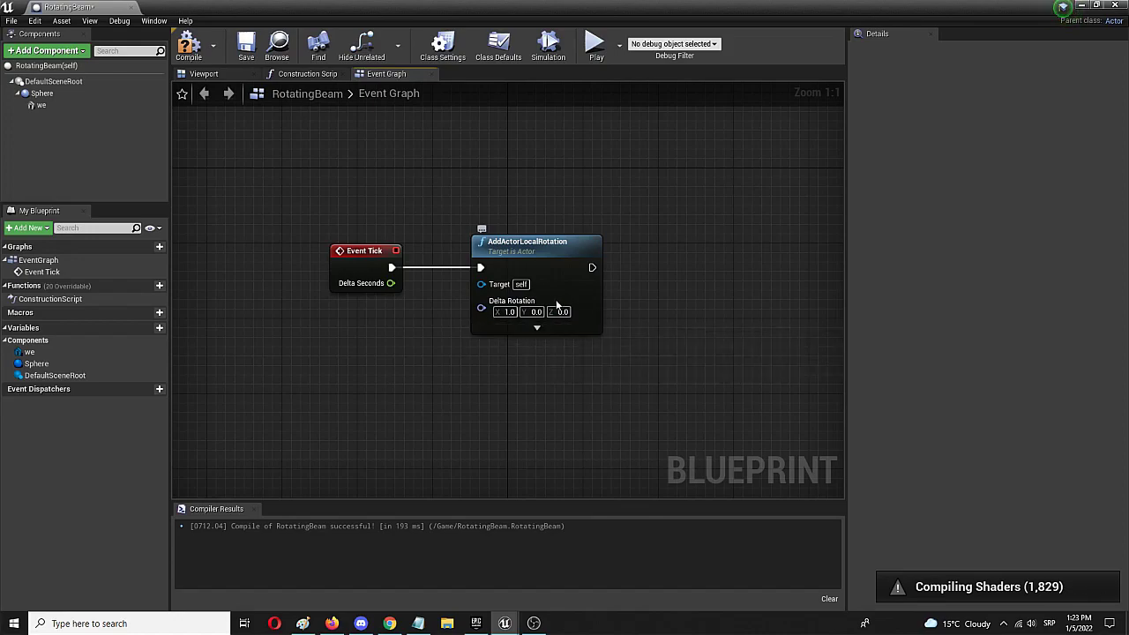
click(179, 51)
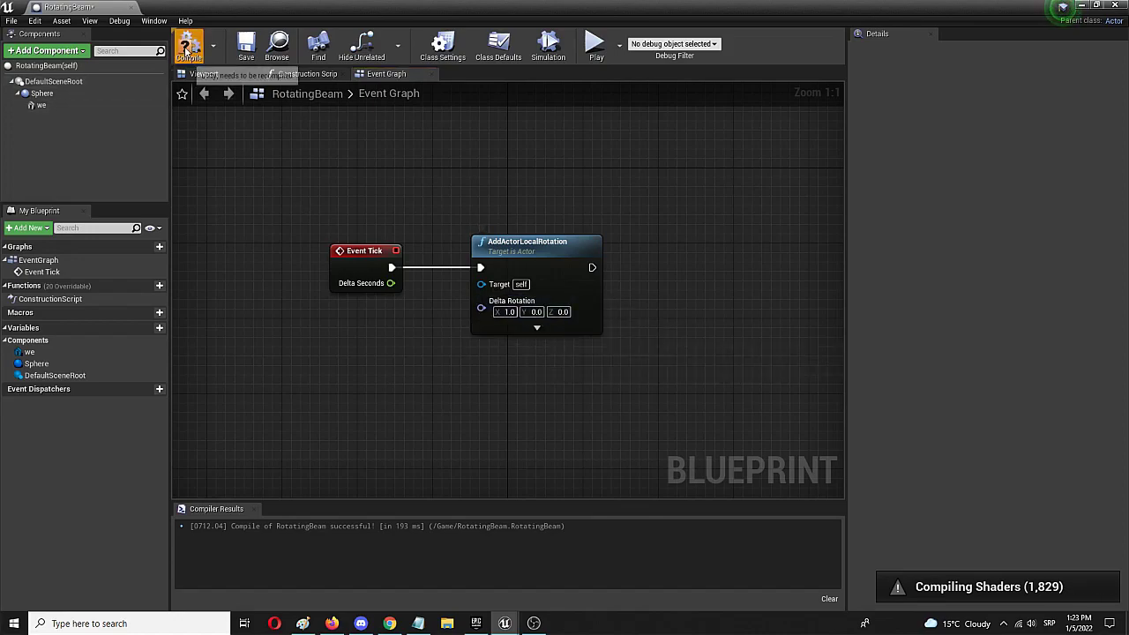
click(246, 46)
Dock the RotatingBeam blueprint editor beside the level editor and show the FirstPersonExampleMap level
drag(81, 6, 187, 7)
click(66, 7)
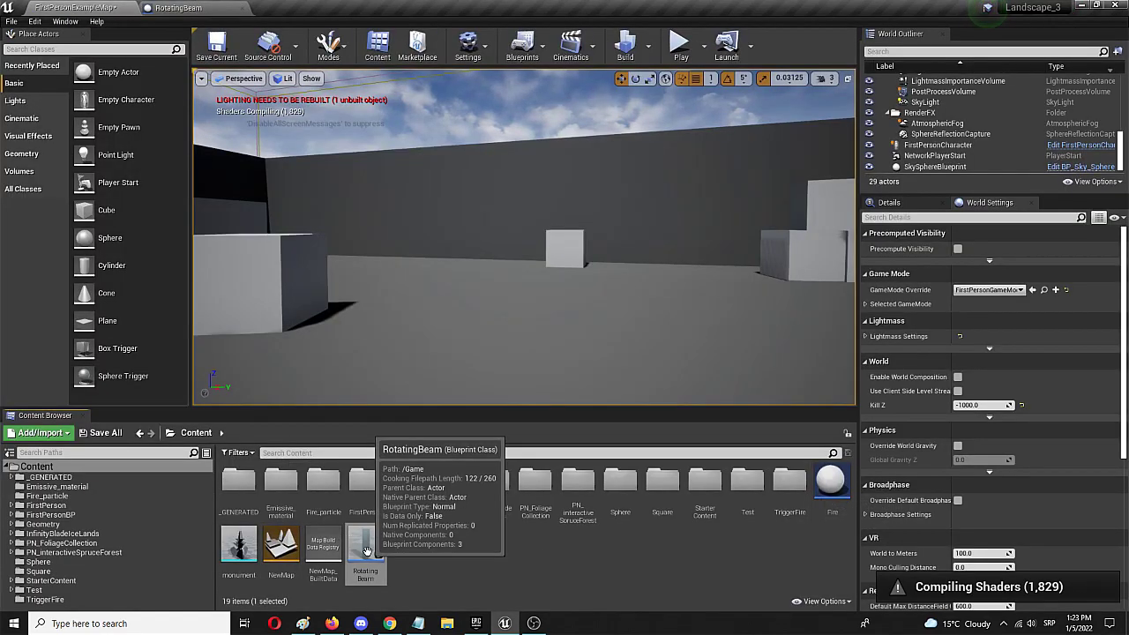
drag(365, 547, 430, 361)
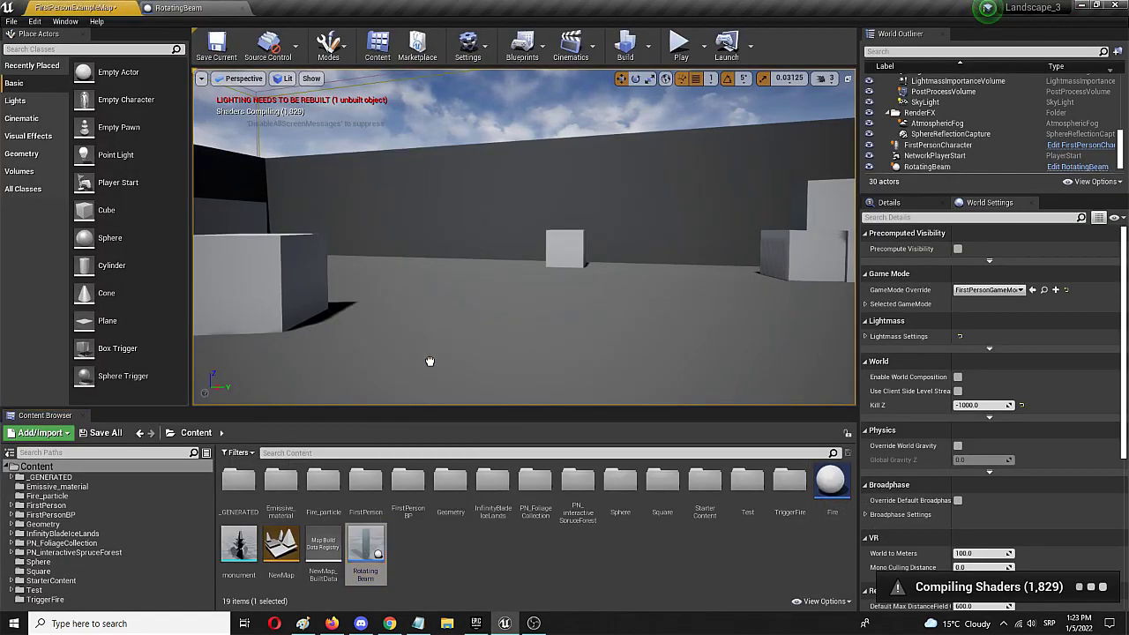
click(479, 295)
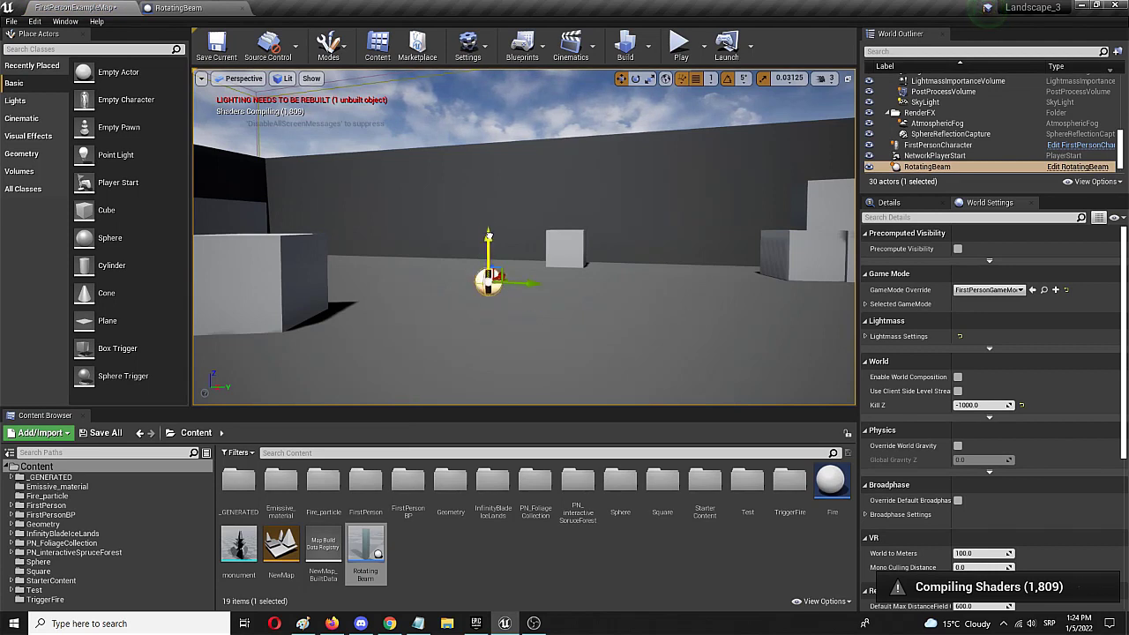
drag(489, 228, 532, 258)
scroll(554, 232, down, 5)
key(Delete)
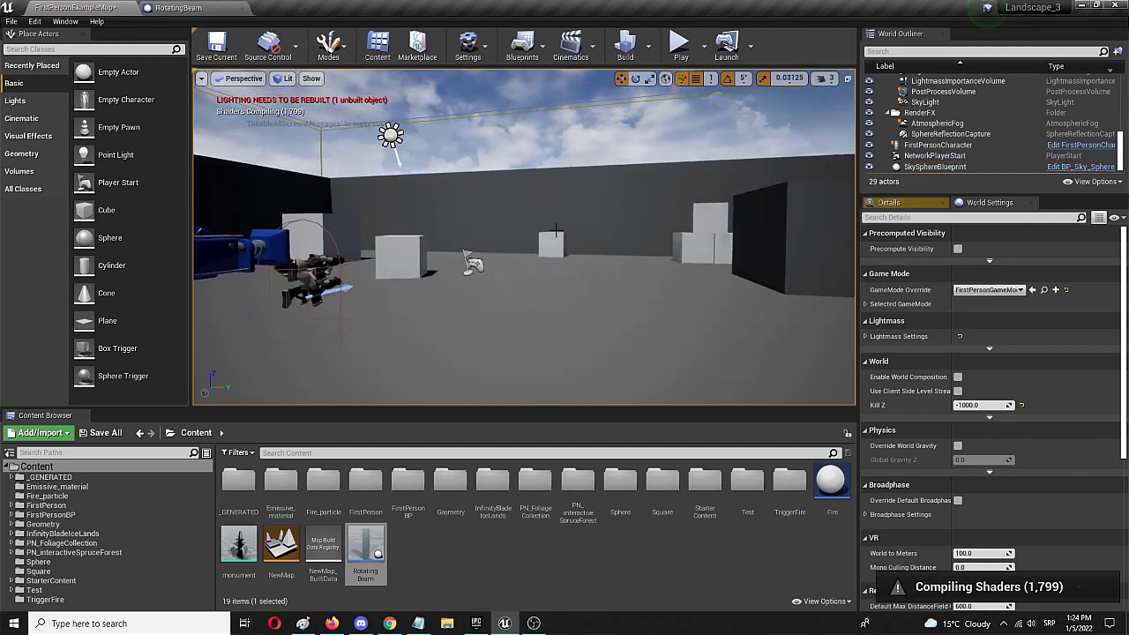
Place a RotatingBeam actor on the open floor of the level and play the level to examine its rotation from several sides
drag(380, 525, 510, 289)
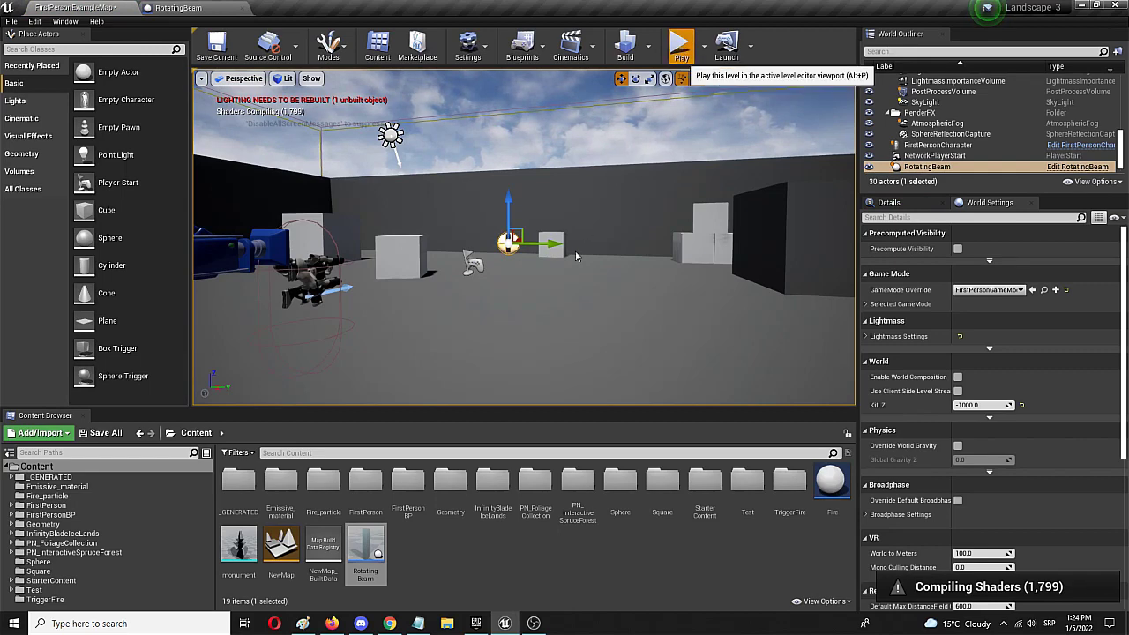
click(481, 303)
key(w)
key(w)
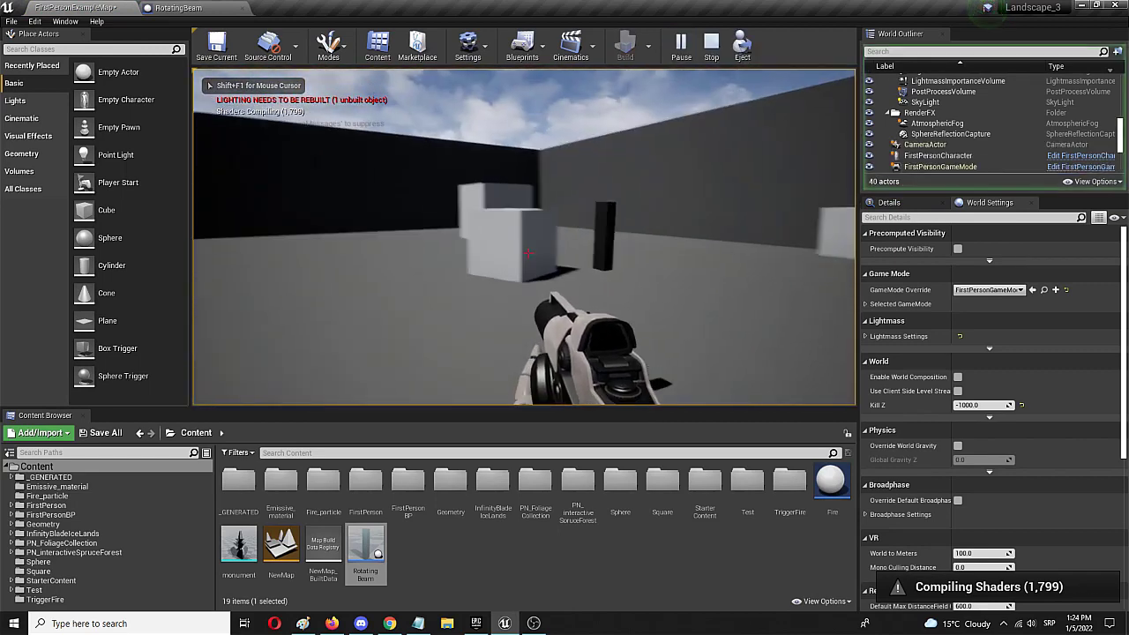
key(w)
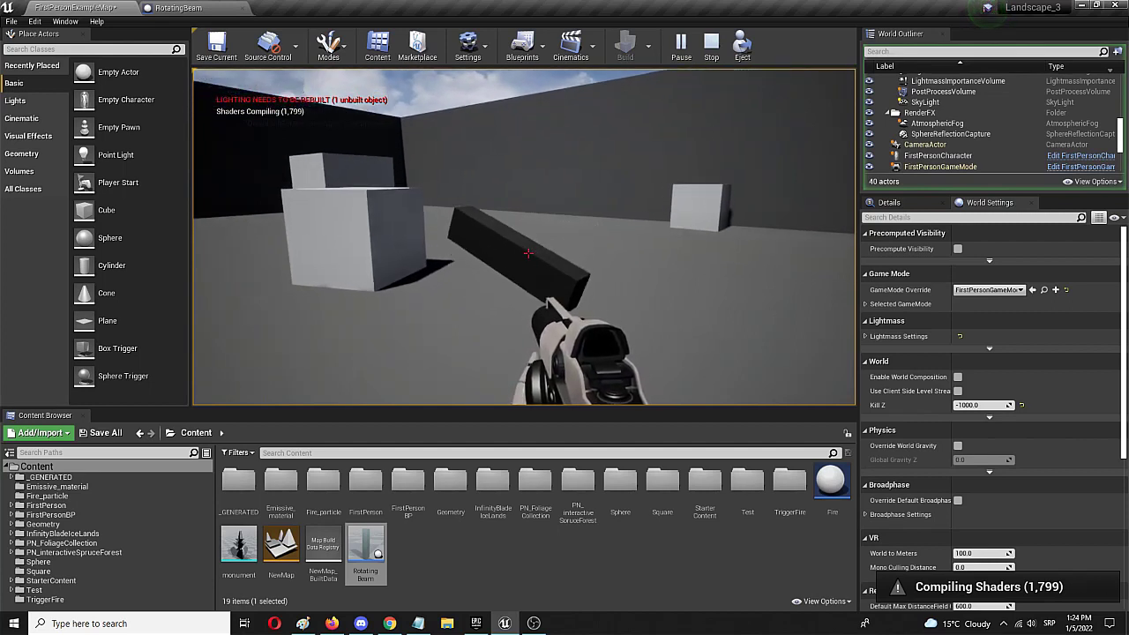
key(d)
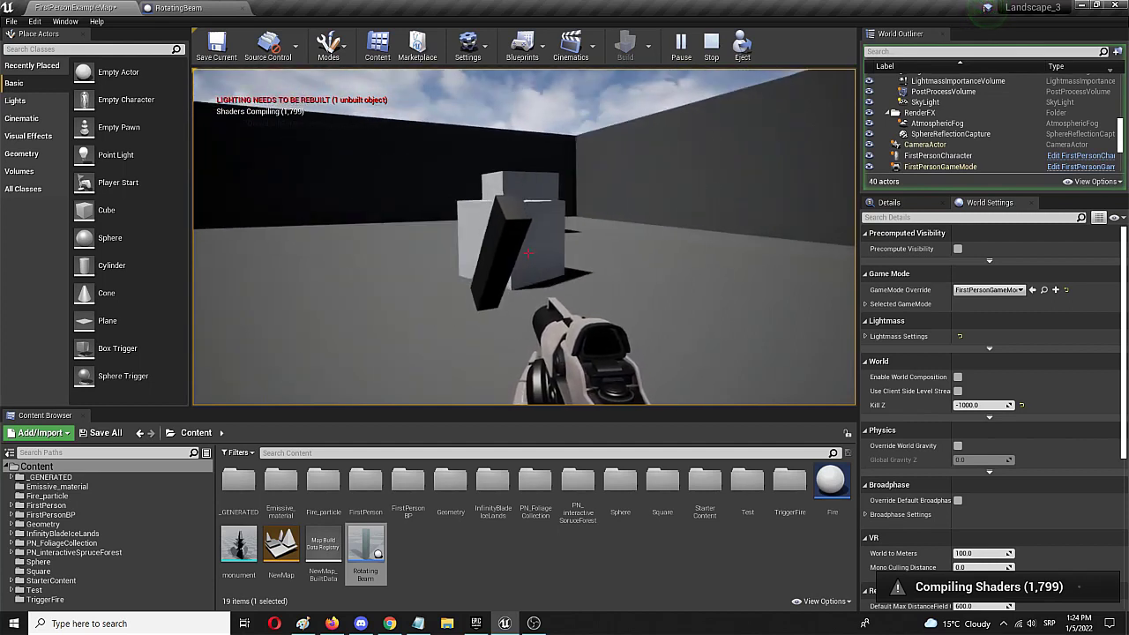
key(a)
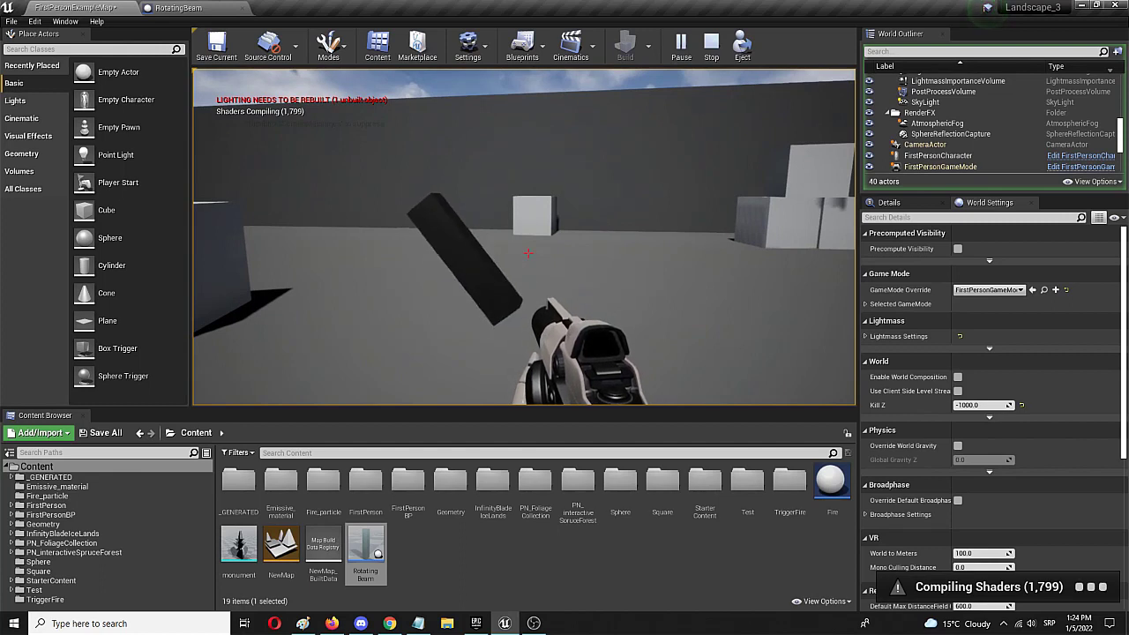
key(a)
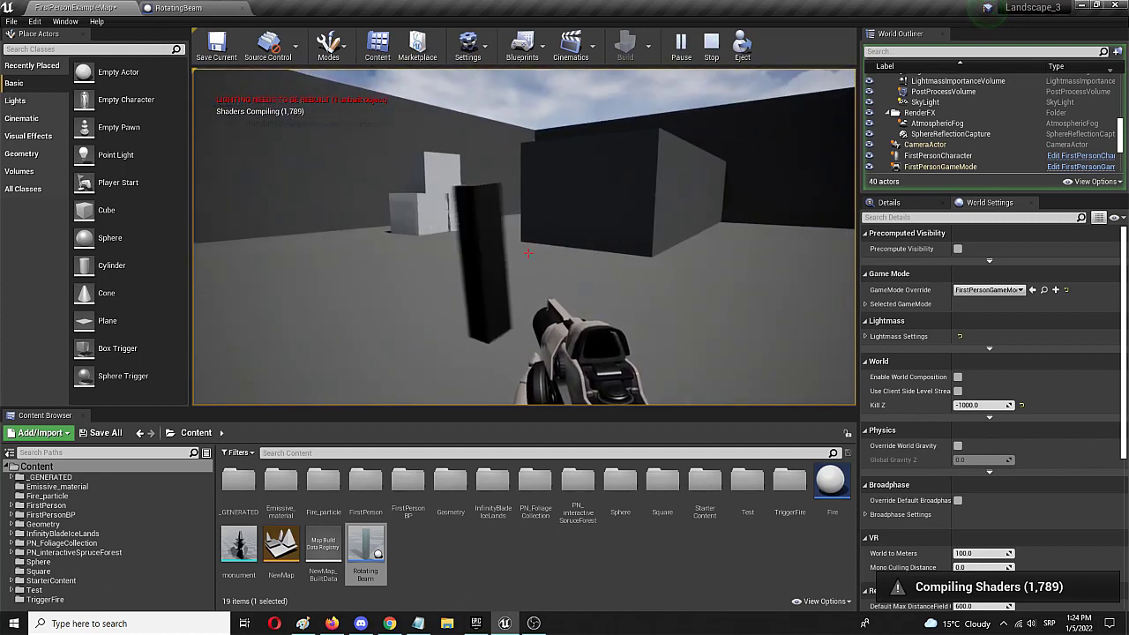
key(a)
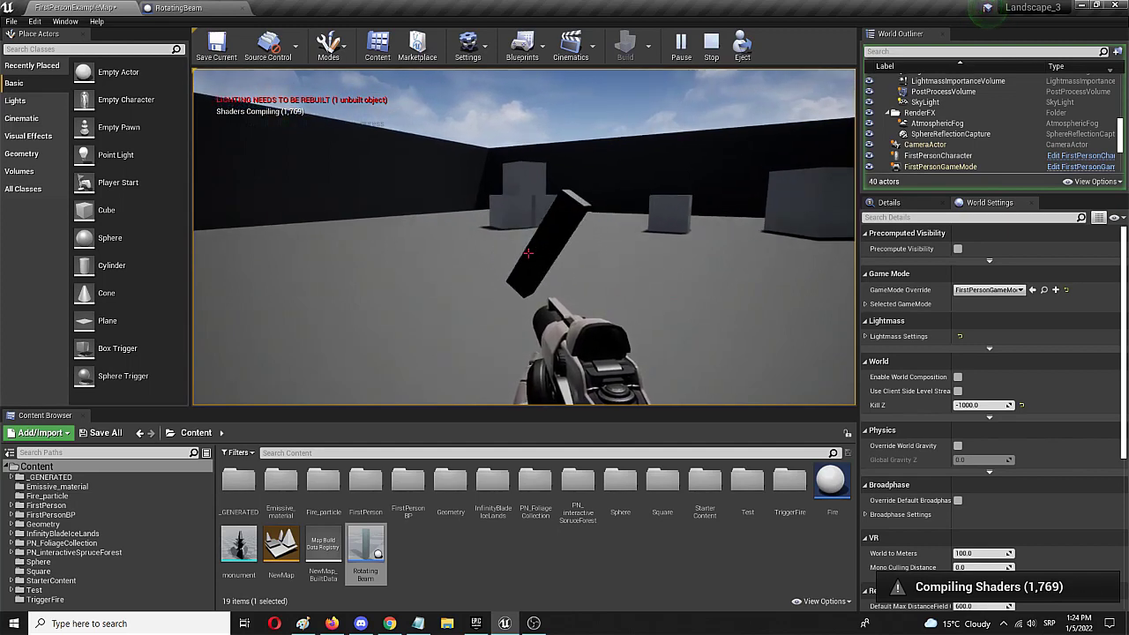
key(Escape)
In the RotatingBeam event graph, set the Delta Rotation to Y 2.0 and Z 5.0, and compile the blueprint
click(179, 8)
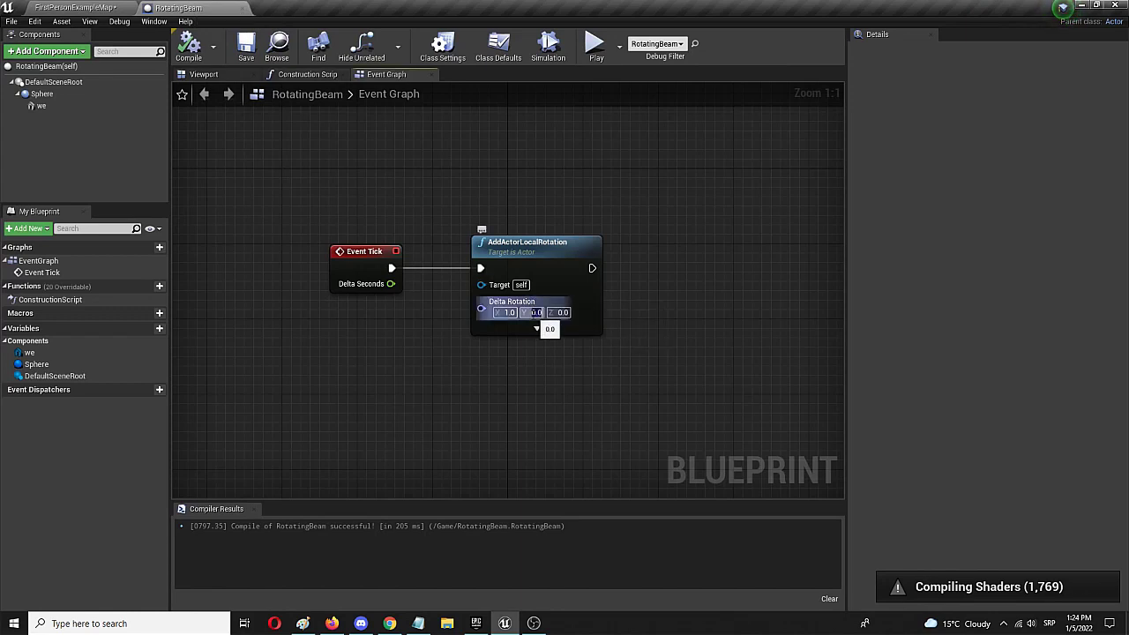
key(shift+Tab)
text(2)
key(Tab)
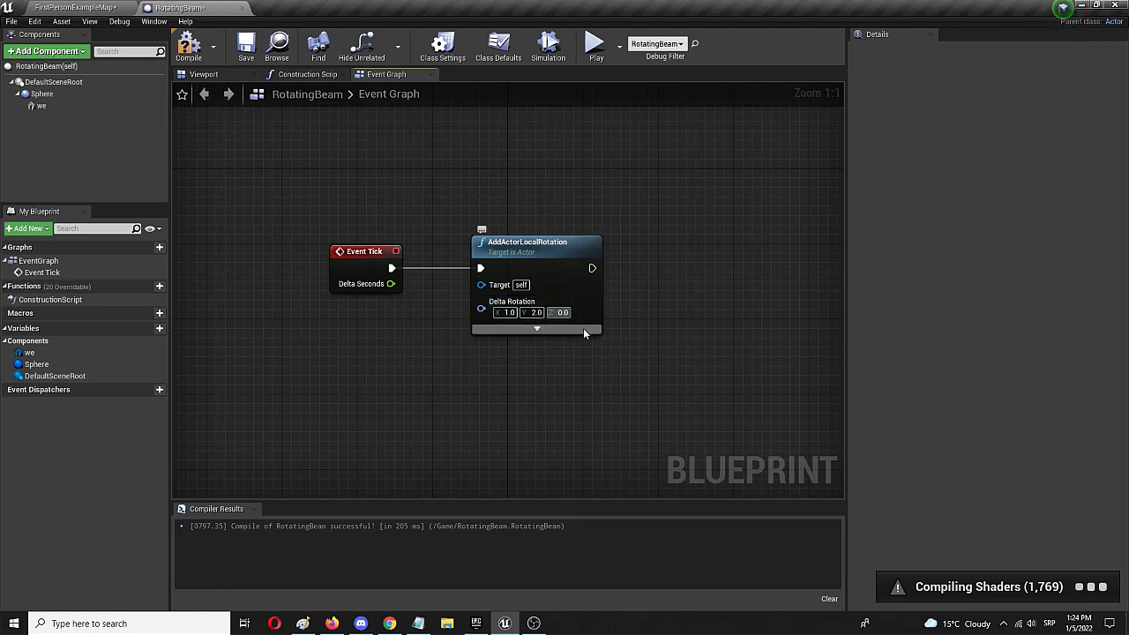
text(0.50)
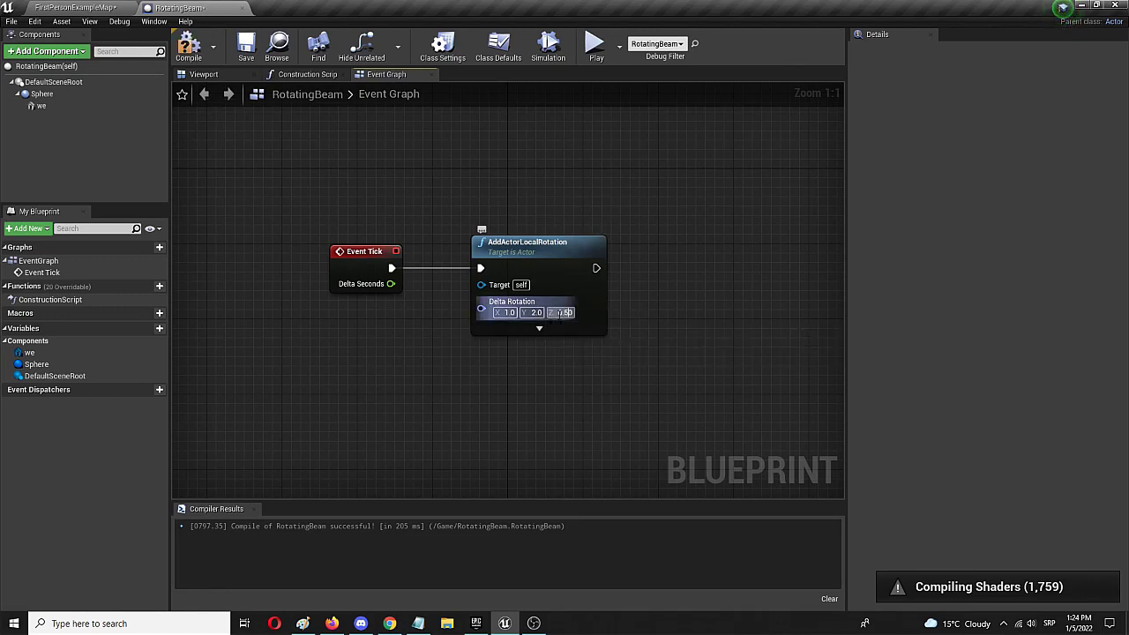
drag(560, 313, 605, 316)
text(5)
click(622, 329)
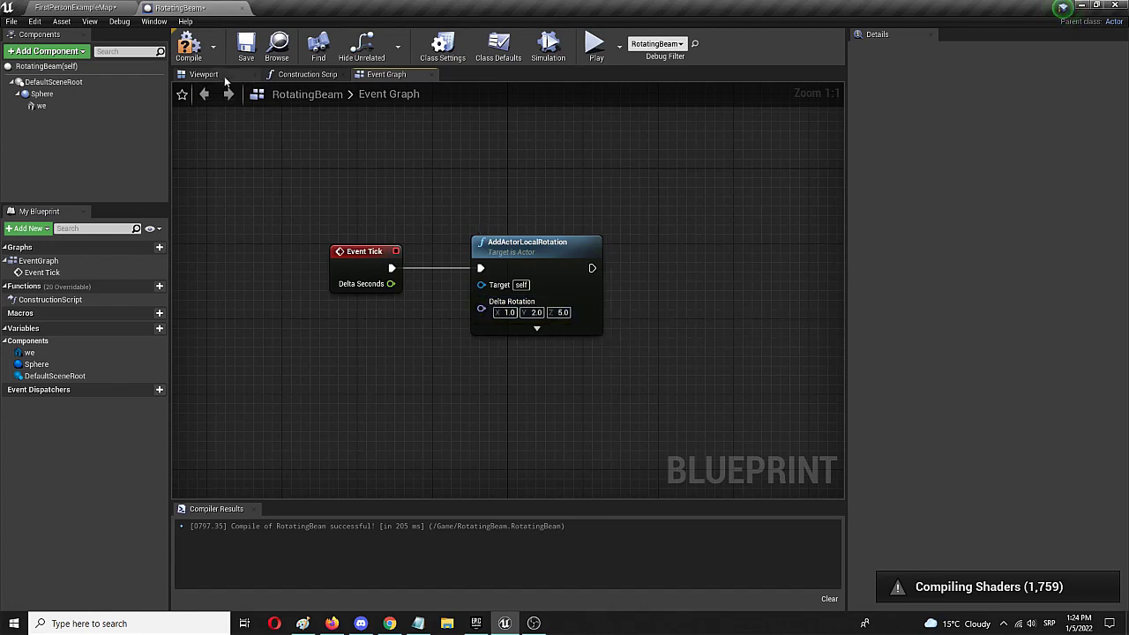
click(189, 45)
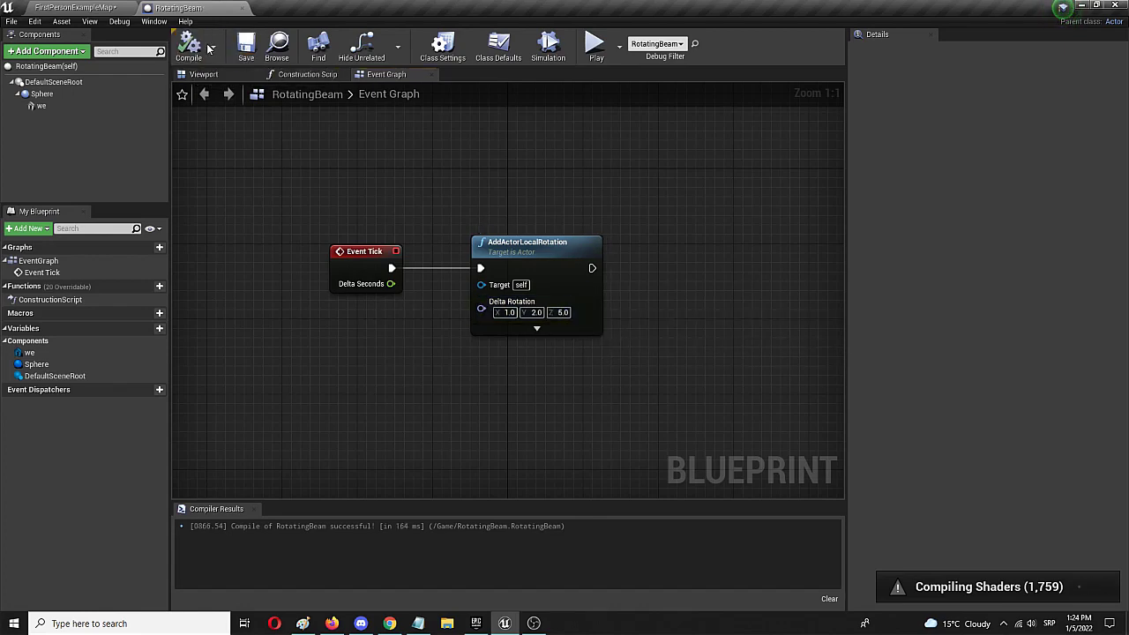
Play the FirstPersonExampleMap level and walk up to the beam to examine its rotation about all three axes
click(88, 7)
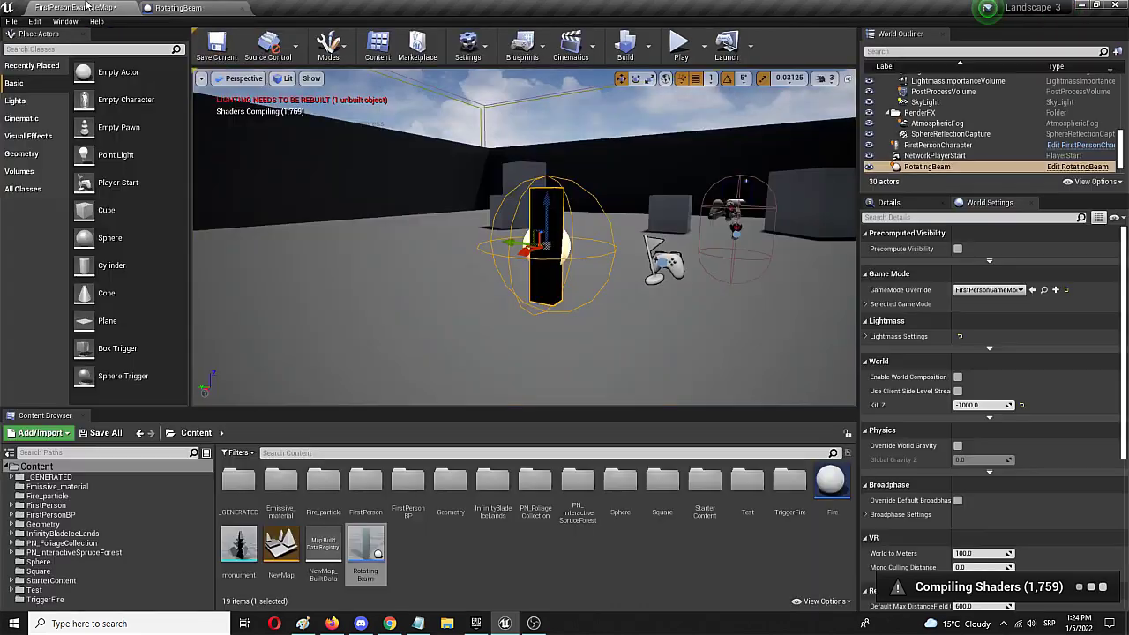
click(679, 44)
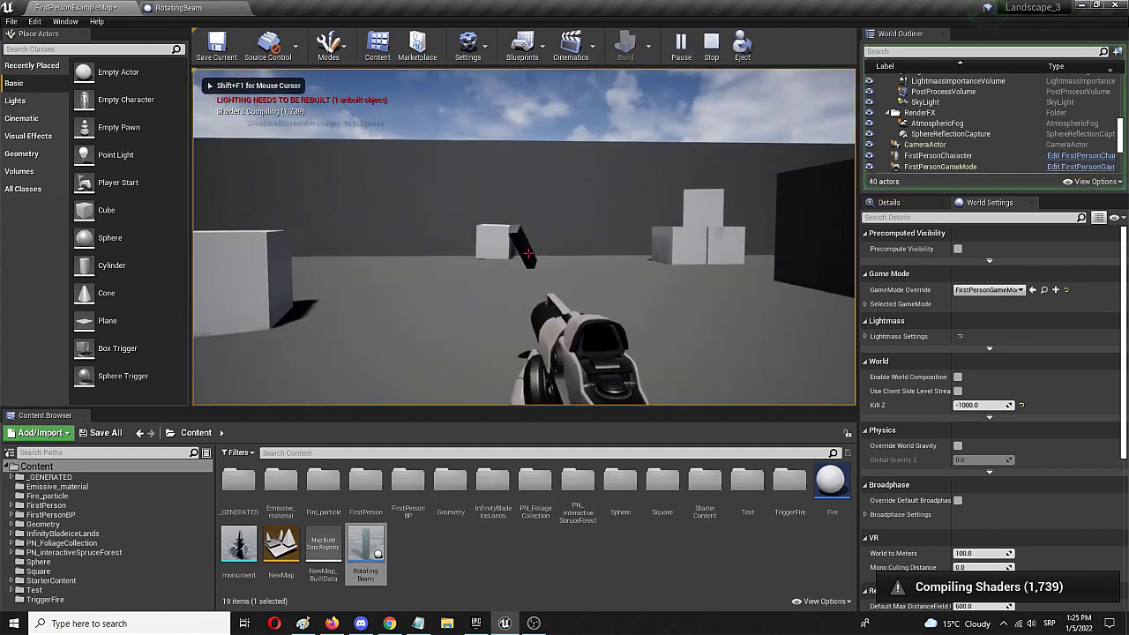
key(w)
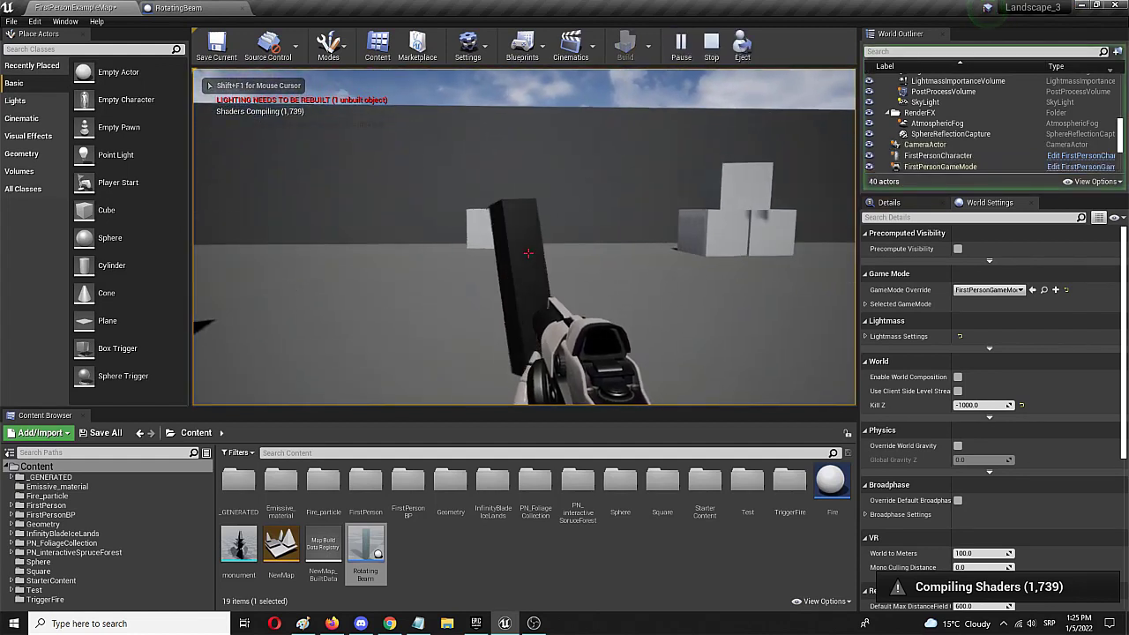
key(w)
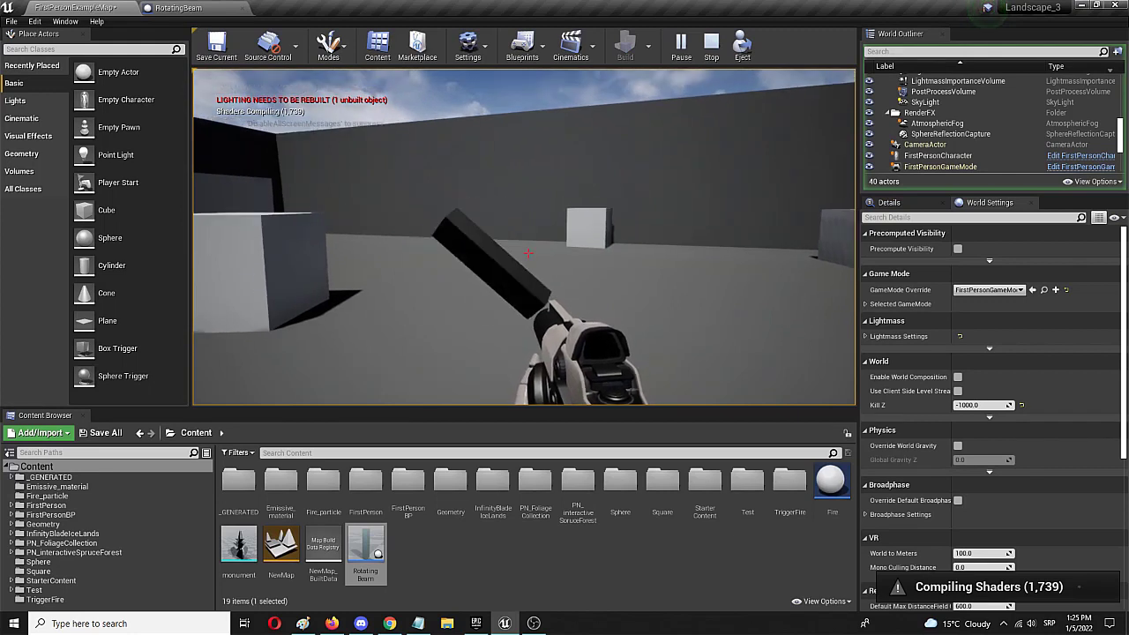
key(w)
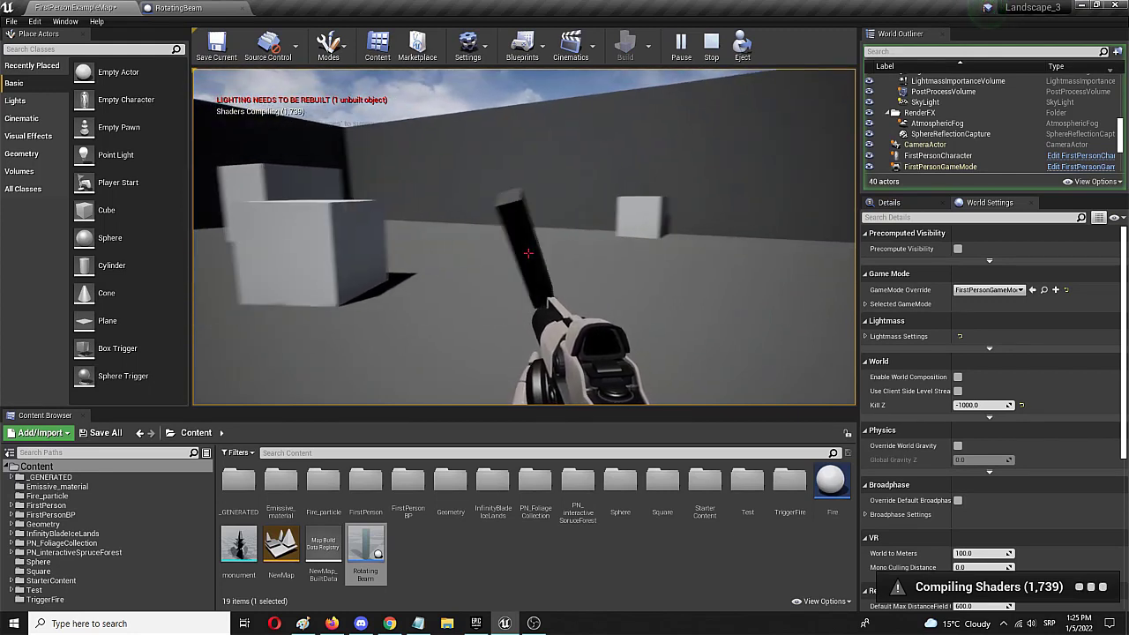
key(w)
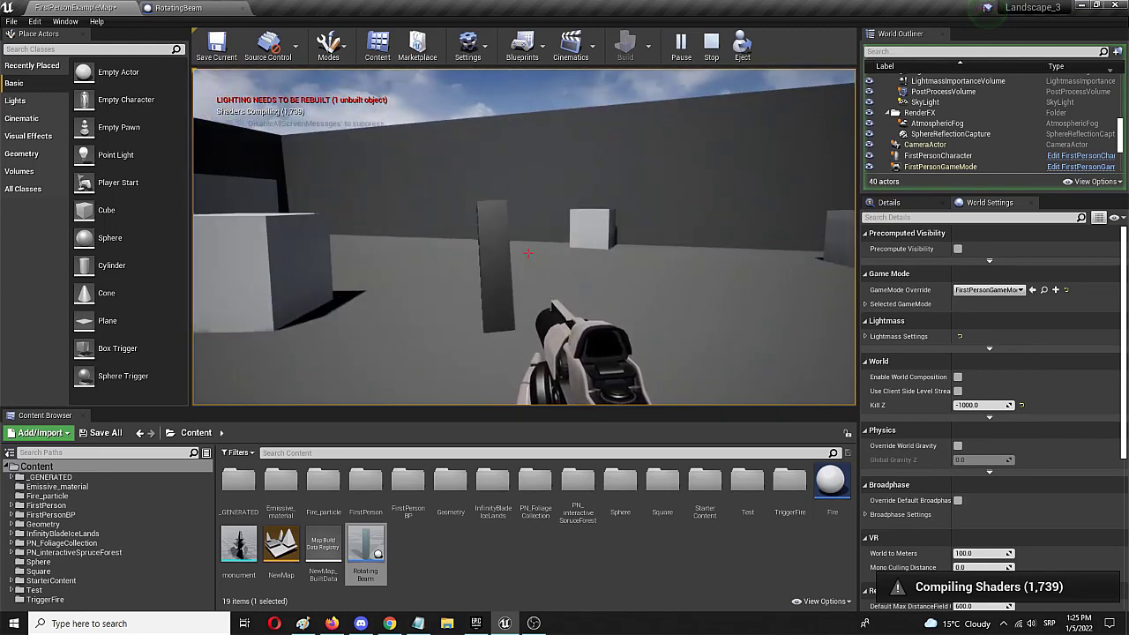
key(w)
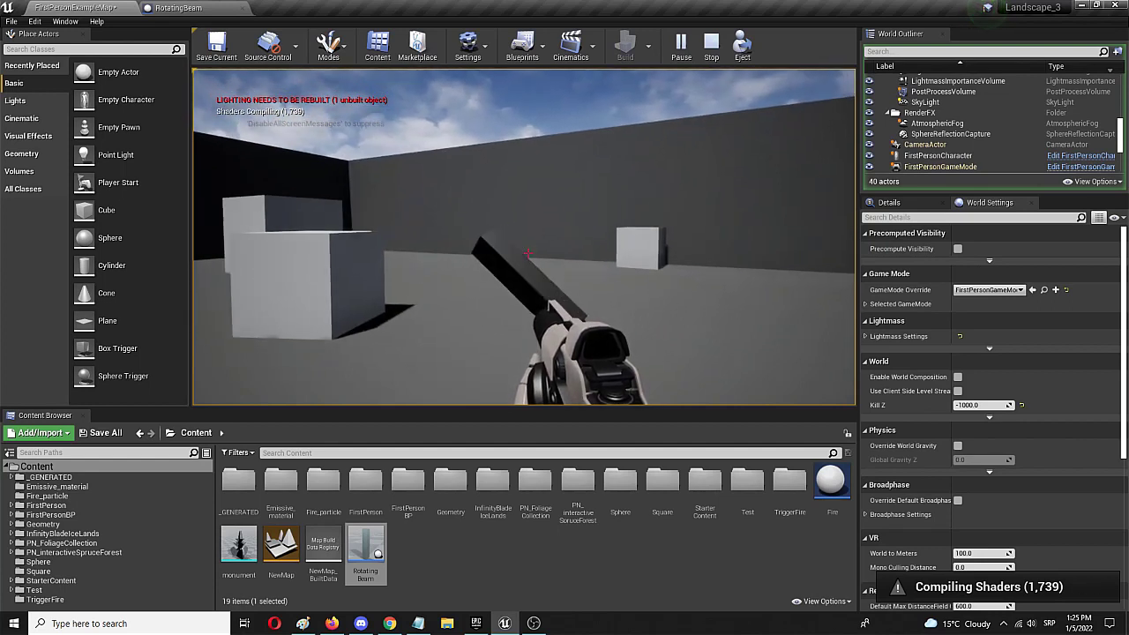
key(w)
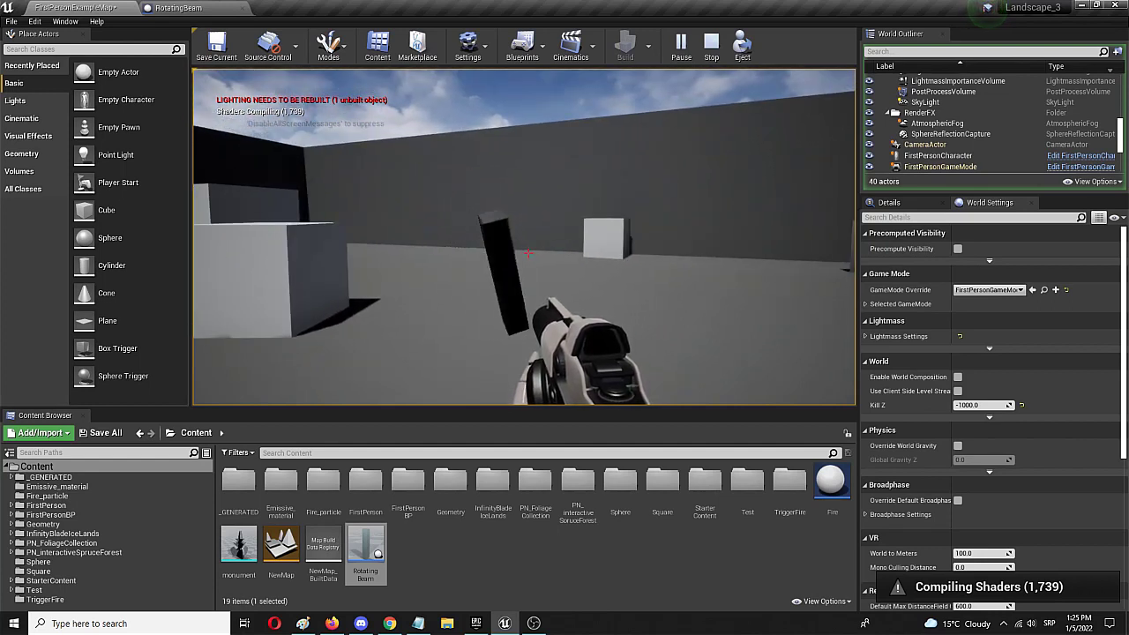
key(s)
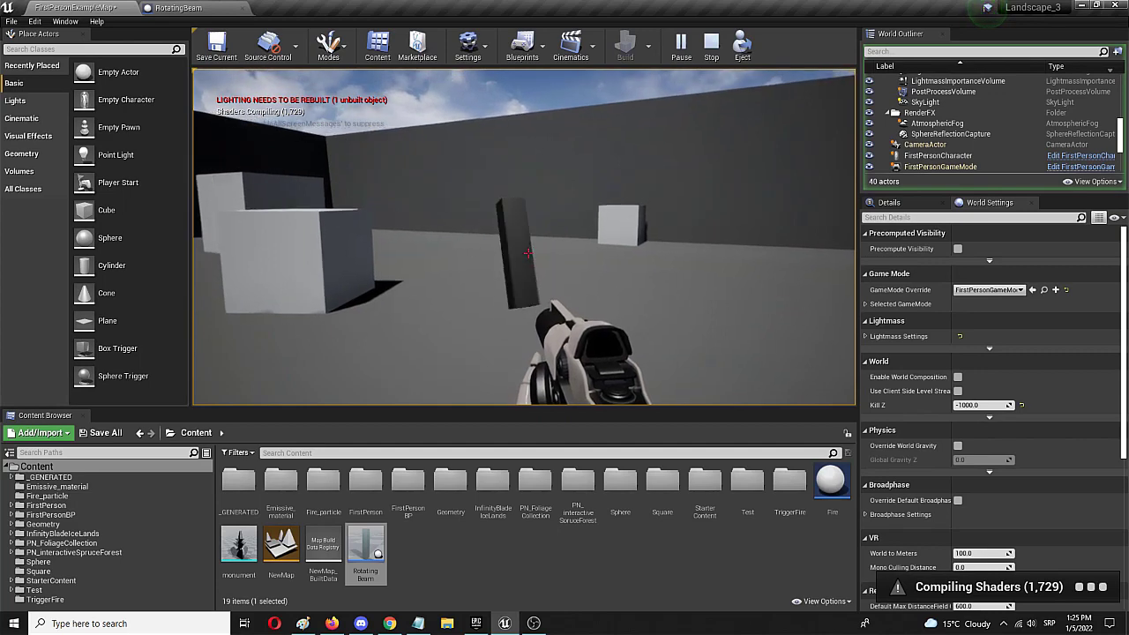
key(Escape)
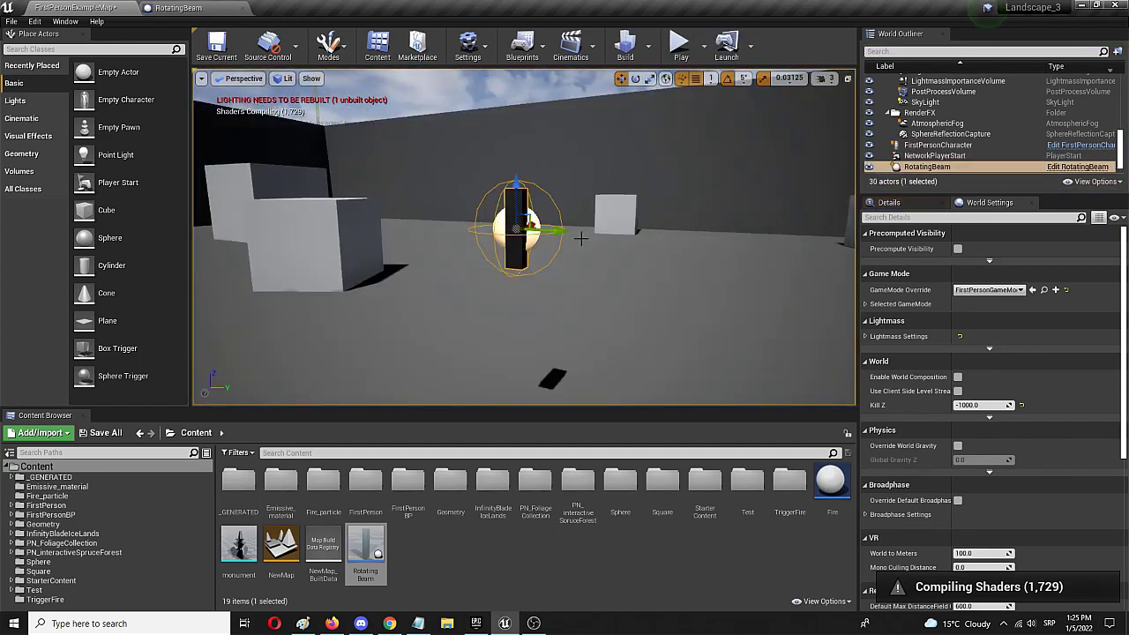
Duplicate the RotatingBeam actor twice, placing one copy beside the original and raising the other above and between them
alt+drag(563, 231, 698, 243)
alt+drag(554, 237, 625, 231)
drag(579, 181, 581, 89)
scroll(616, 135, down, 3)
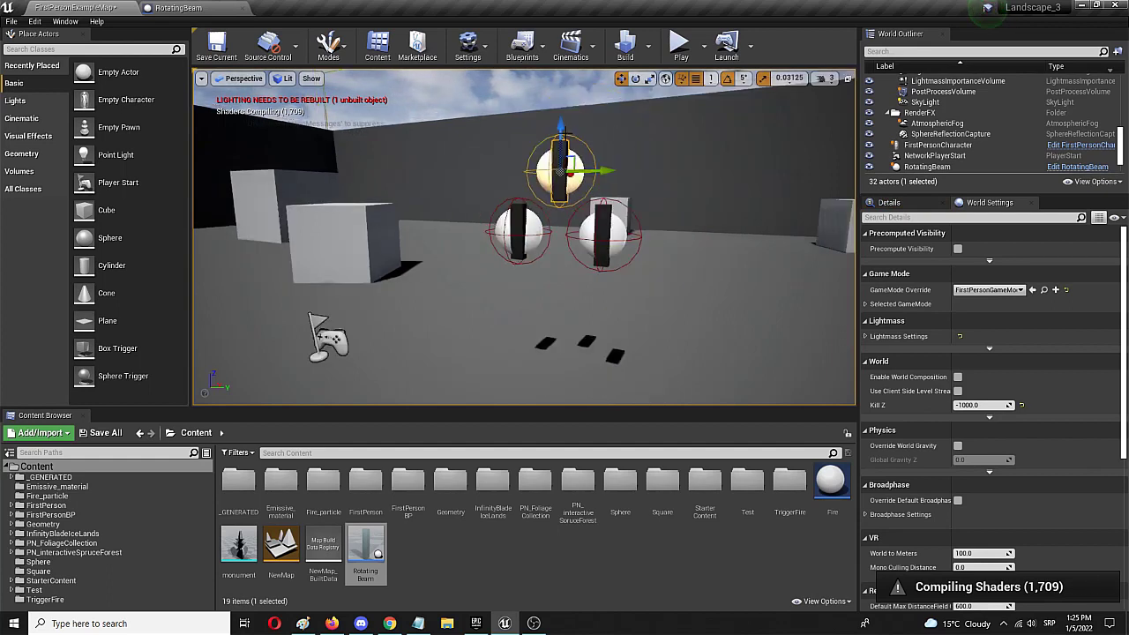
drag(562, 128, 561, 115)
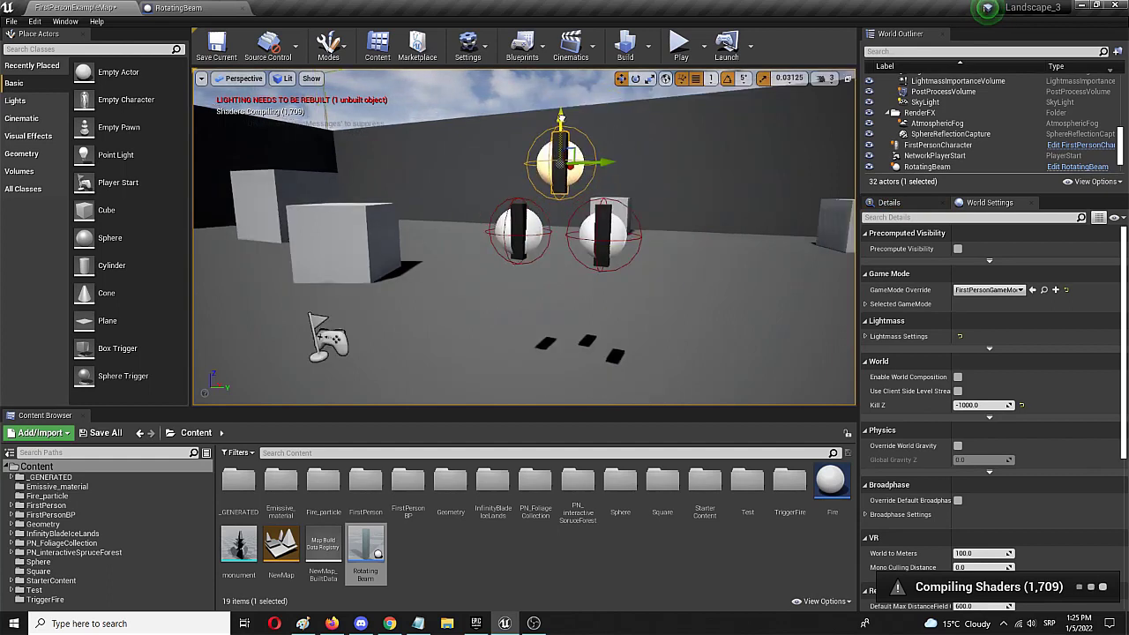
Play the level again and walk toward the three RotatingBeam actors to examine them rotating together
click(679, 44)
click(615, 291)
key(w)
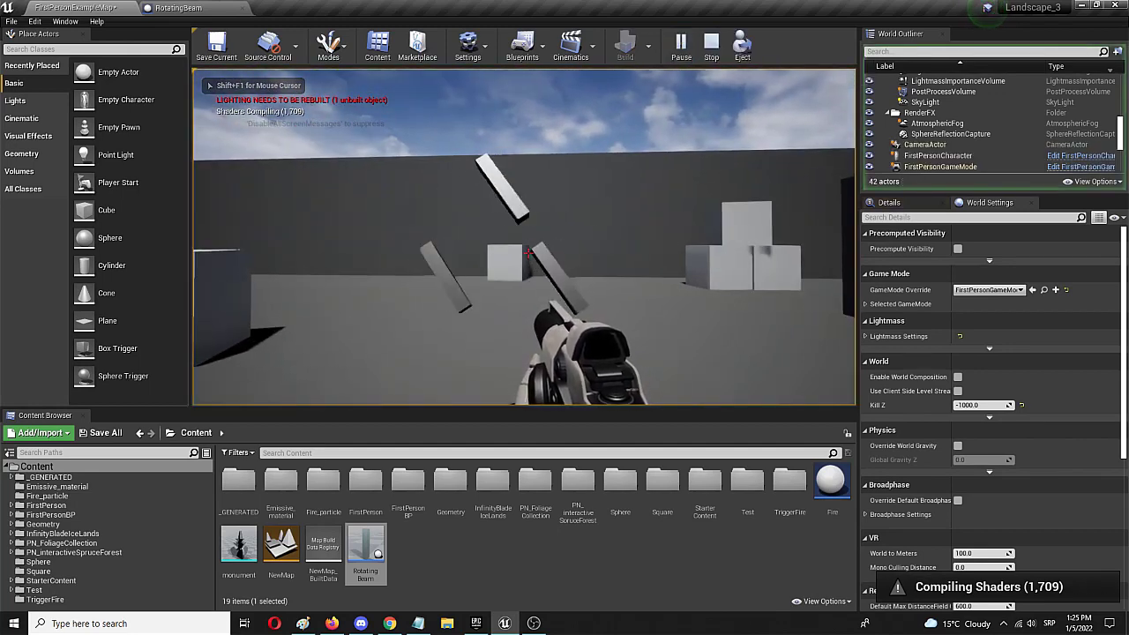
key(w)
key(w)
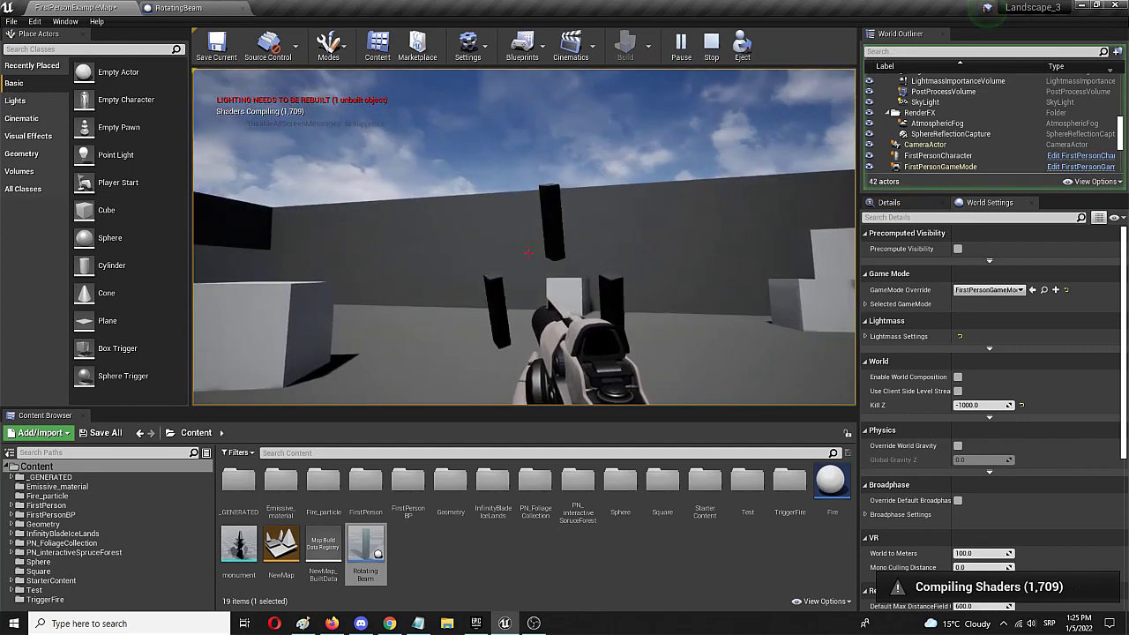